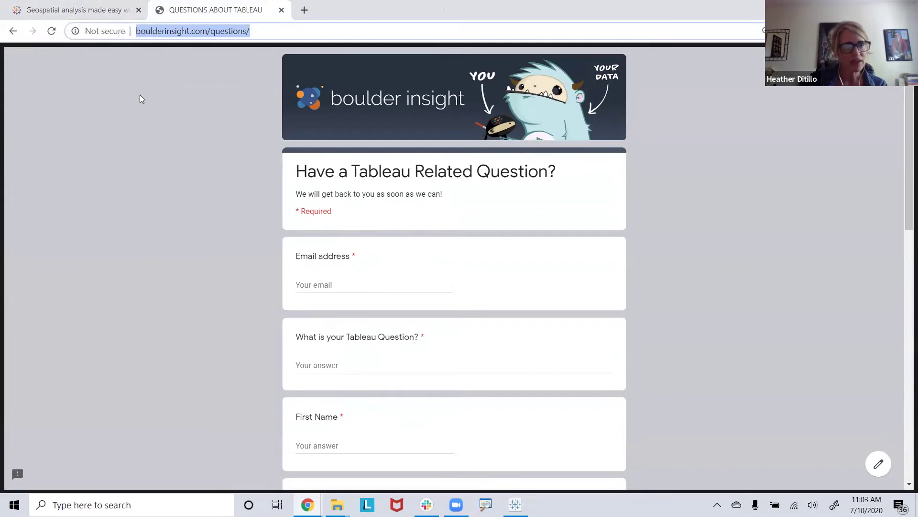
Bring up the MakePoint blog post, switch to Slack and open the #_training_questions channel
{"action": "left_click", "coordinate": [108, 9]}
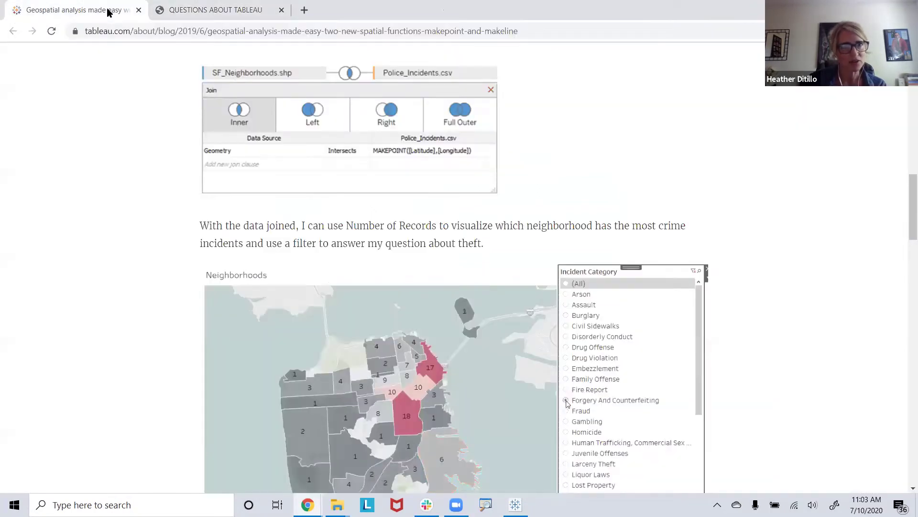
{"action": "left_click", "coordinate": [568, 464]}
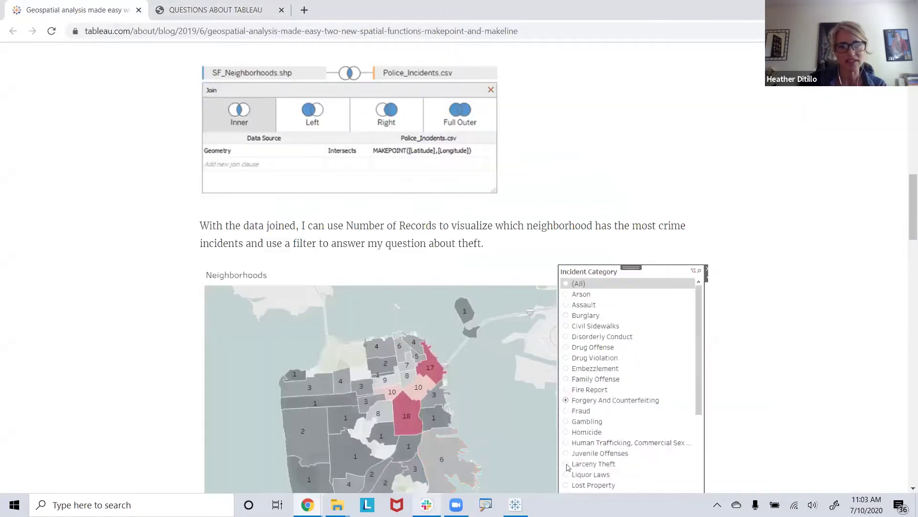
{"action": "key", "text": "alt+Tab"}
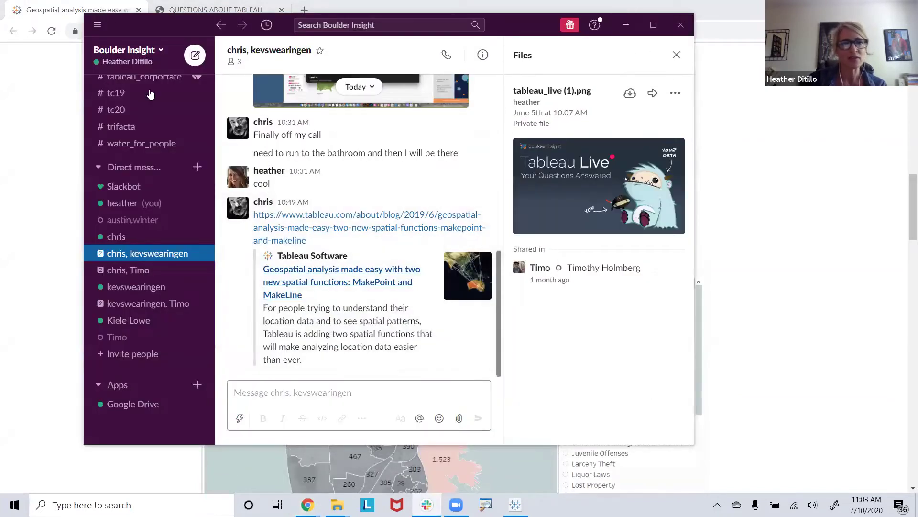
{"action": "scroll", "coordinate": [155, 129], "scroll_direction": "up", "scroll_amount": 5}
{"action": "scroll", "coordinate": [155, 152], "scroll_direction": "up", "scroll_amount": 7}
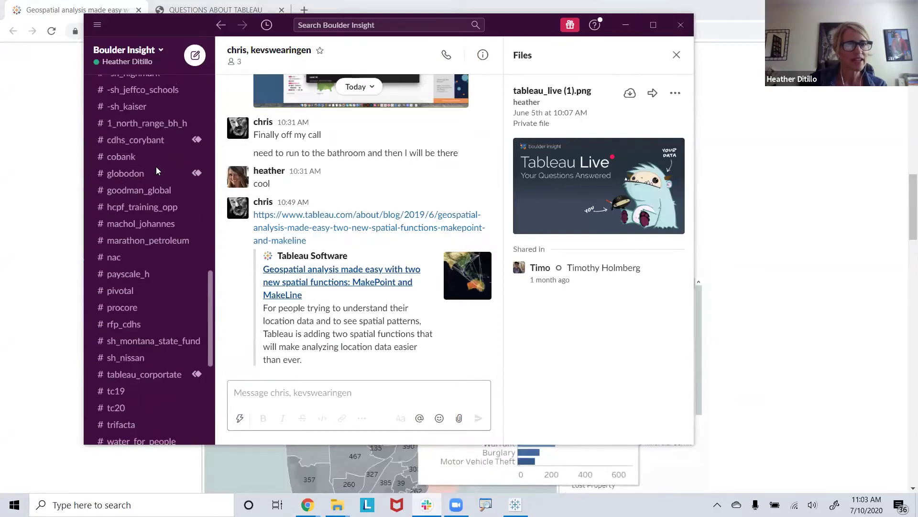
{"action": "scroll", "coordinate": [157, 170], "scroll_direction": "up", "scroll_amount": 10}
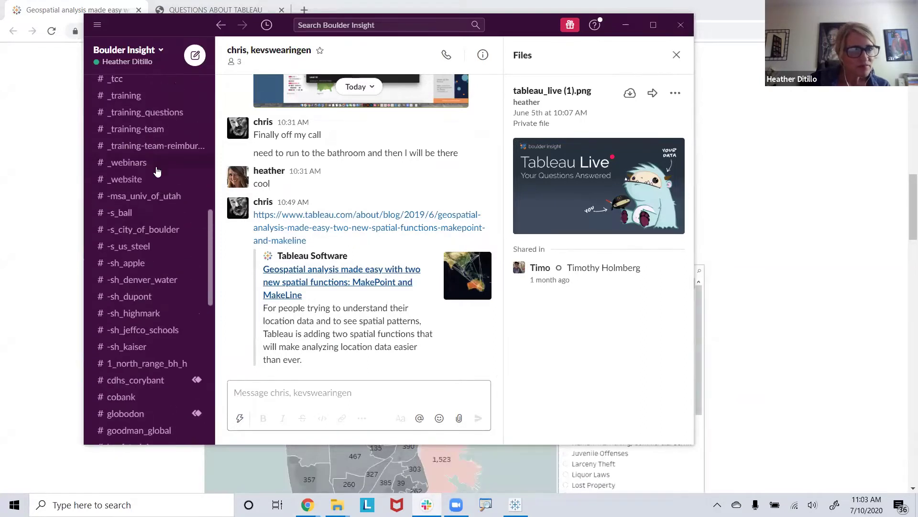
{"action": "left_click", "coordinate": [152, 113]}
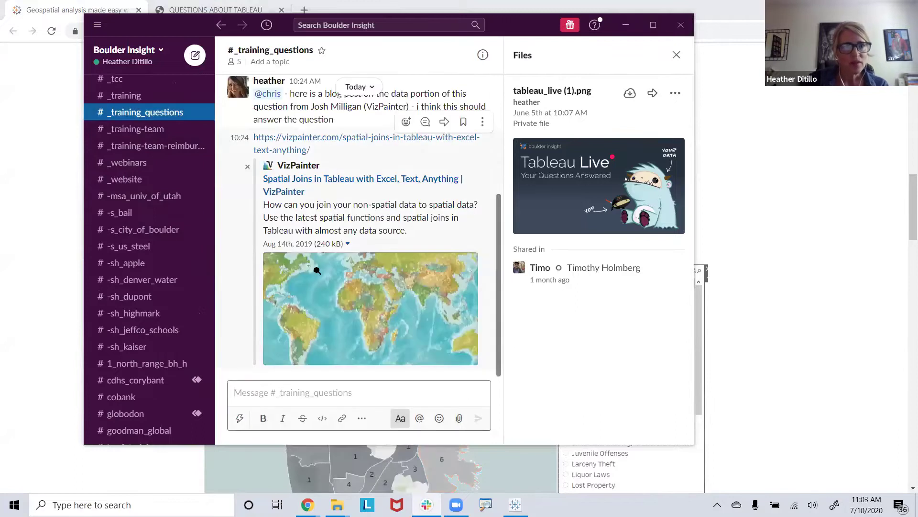
Read the question about creating a dual axis map with a spatial file and an Excel file, posted Wednesday, July 8th
{"action": "scroll", "coordinate": [317, 271], "scroll_direction": "up", "scroll_amount": 5}
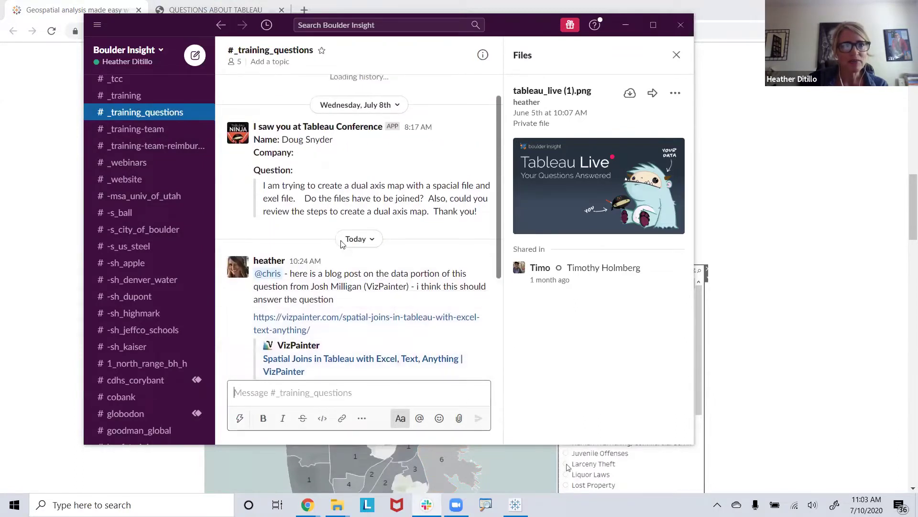
{"action": "scroll", "coordinate": [342, 244], "scroll_direction": "up", "scroll_amount": 1}
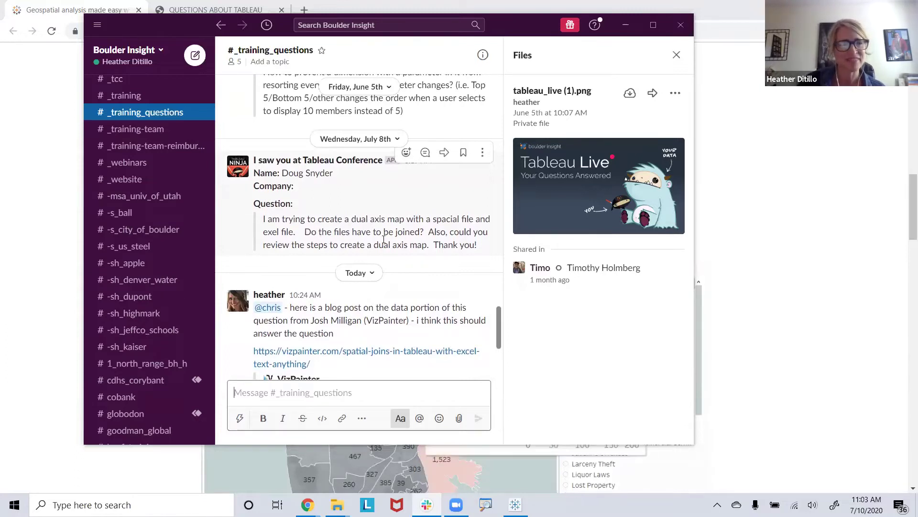
{"action": "scroll", "coordinate": [385, 229], "scroll_direction": "up", "scroll_amount": 2}
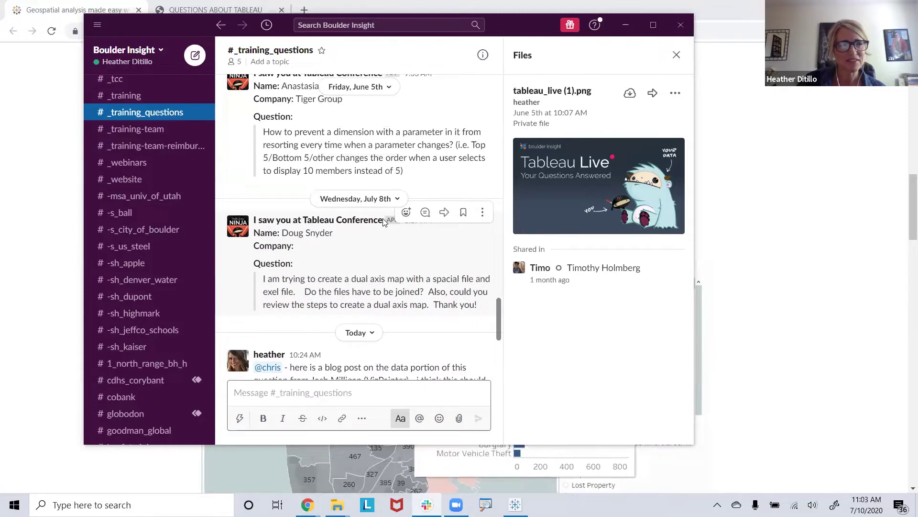
{"action": "scroll", "coordinate": [353, 222], "scroll_direction": "down", "scroll_amount": 2}
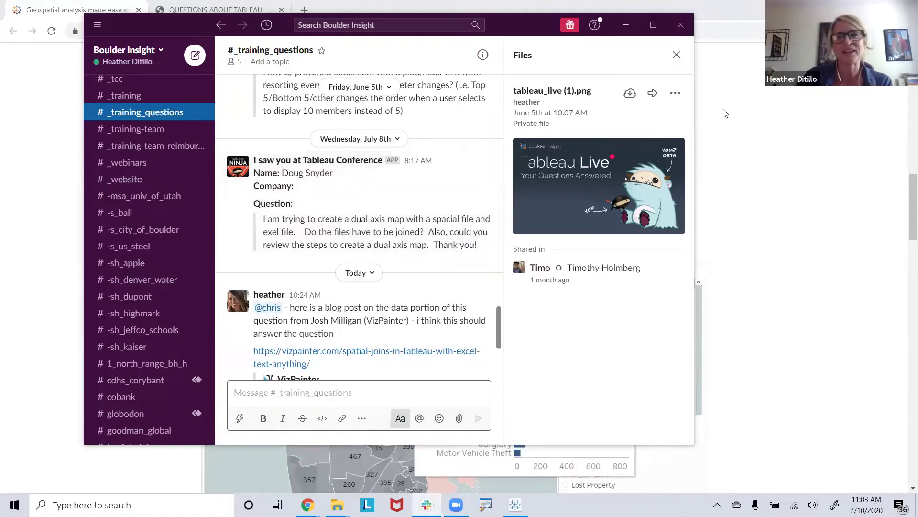
Minimize Slack and review the Tableau blog post's MakePoint section on spatially joining a shapefile with a CSV
{"action": "left_click", "coordinate": [625, 25]}
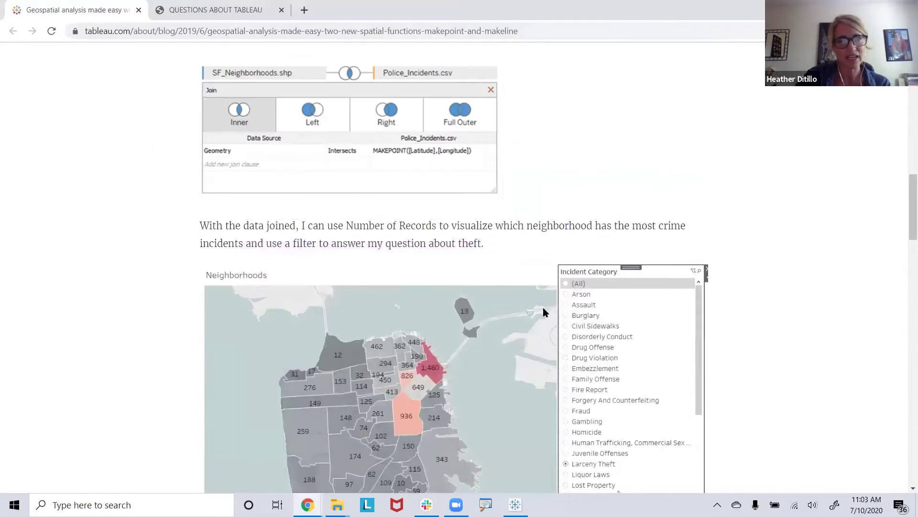
{"action": "scroll", "coordinate": [545, 309], "scroll_direction": "up", "scroll_amount": 15}
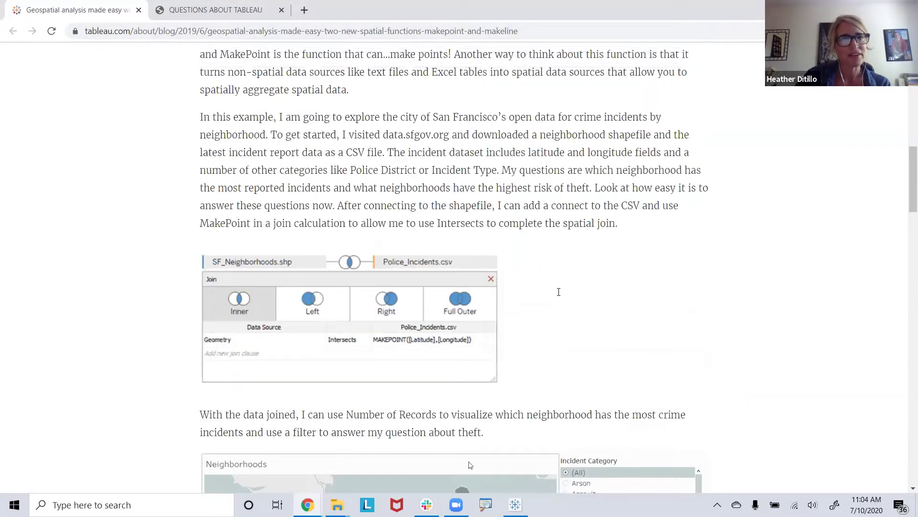
{"action": "scroll", "coordinate": [558, 291], "scroll_direction": "down", "scroll_amount": 3}
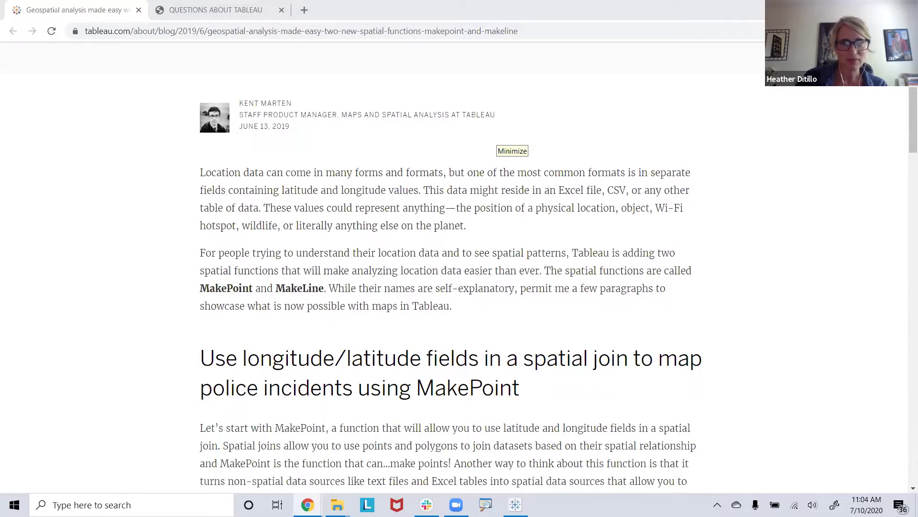
{"action": "scroll", "coordinate": [529, 203], "scroll_direction": "down", "scroll_amount": 7}
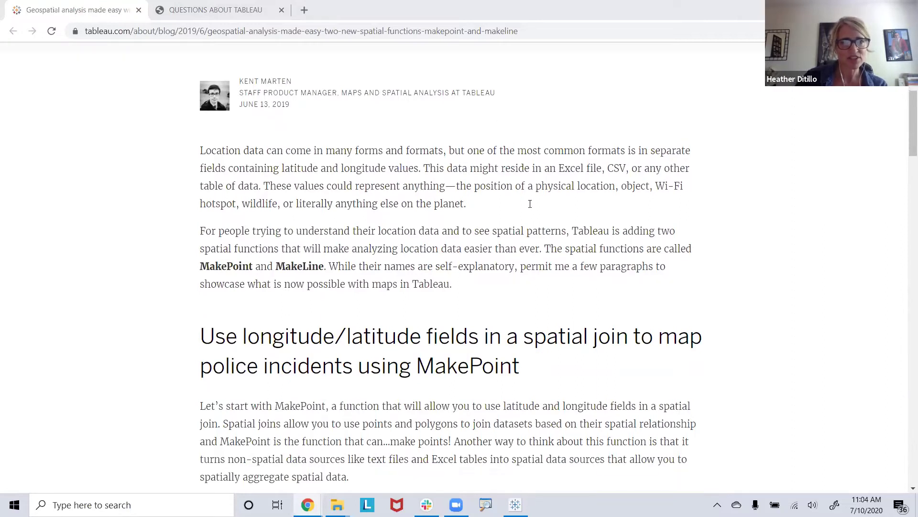
{"action": "scroll", "coordinate": [529, 203], "scroll_direction": "up", "scroll_amount": 5}
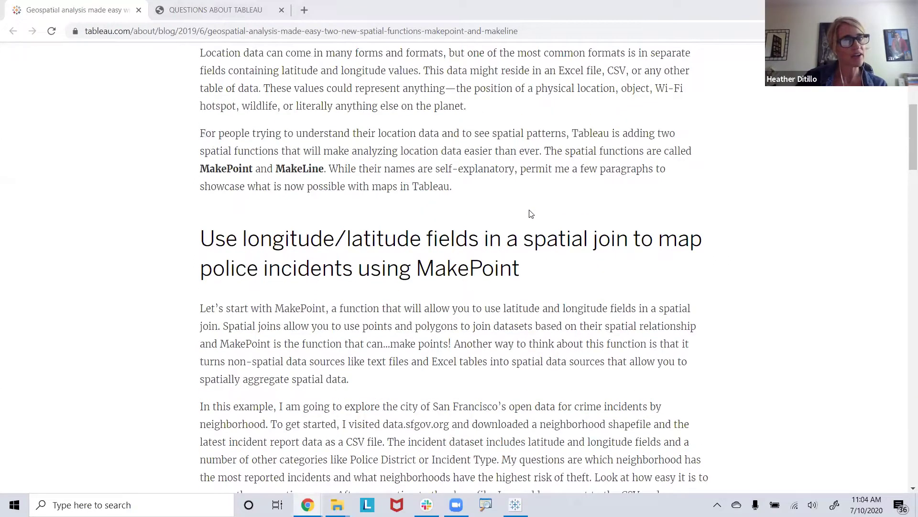
{"action": "scroll", "coordinate": [414, 246], "scroll_direction": "down", "scroll_amount": 5}
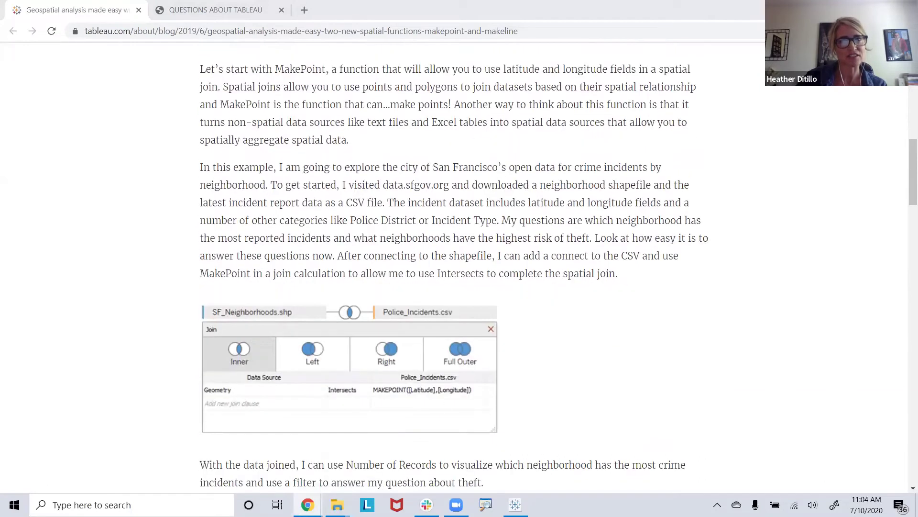
Switch to the Tableau workbook and view the Dual Axis-MAP (STARTER) worksheet and the So Many Measures dashboard
{"action": "key", "text": "alt+Tab"}
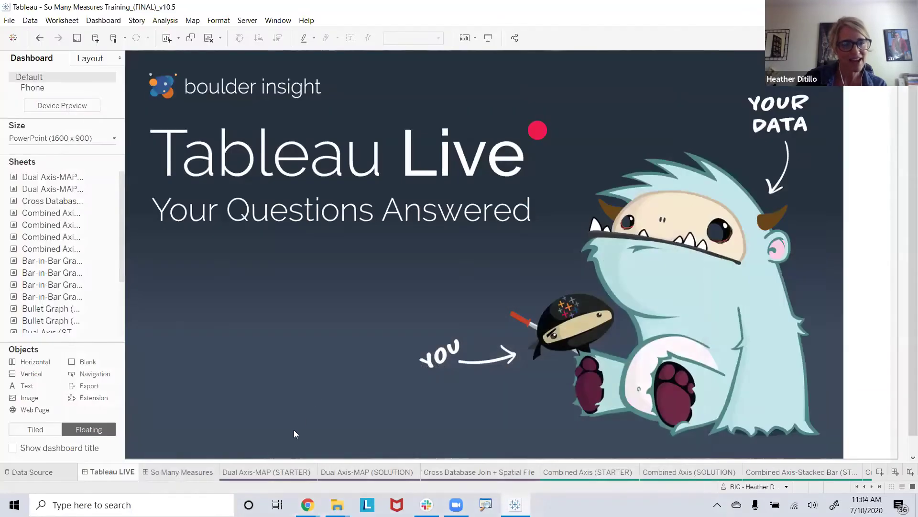
{"action": "mouse_move", "coordinate": [284, 474]}
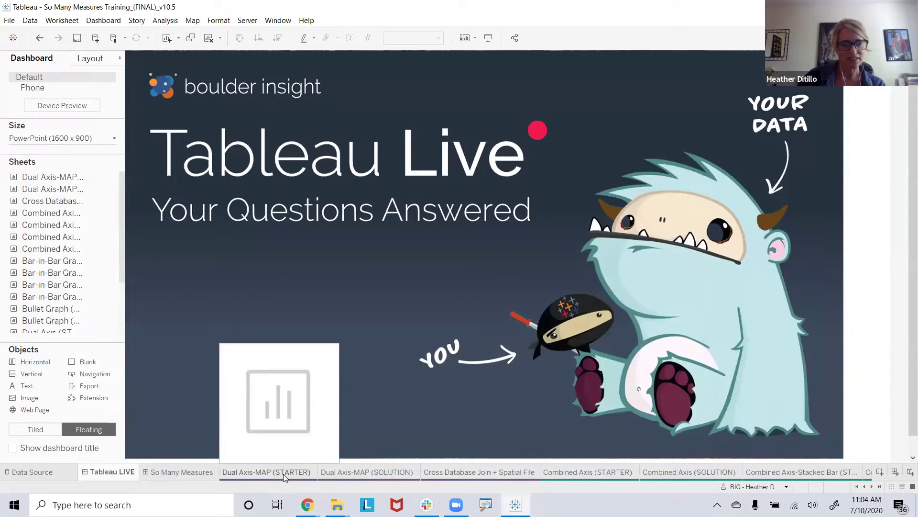
{"action": "left_click", "coordinate": [283, 473]}
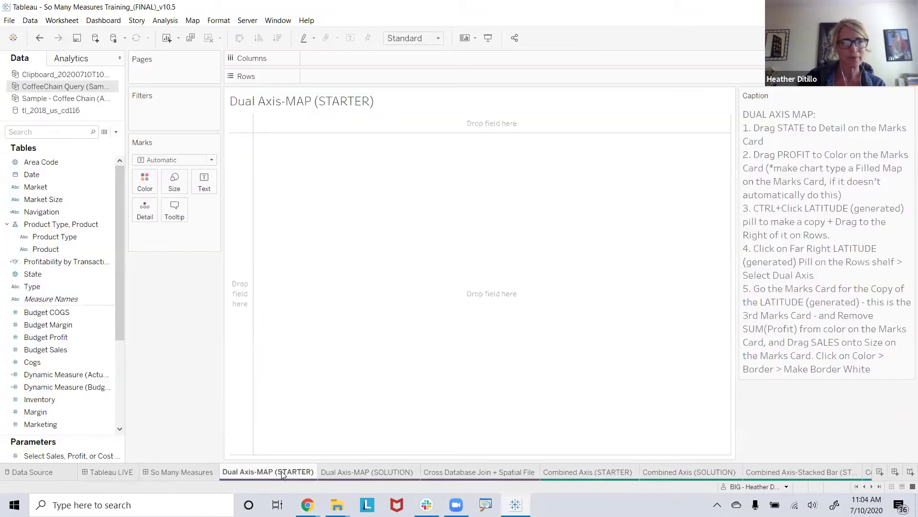
{"action": "left_click", "coordinate": [192, 472]}
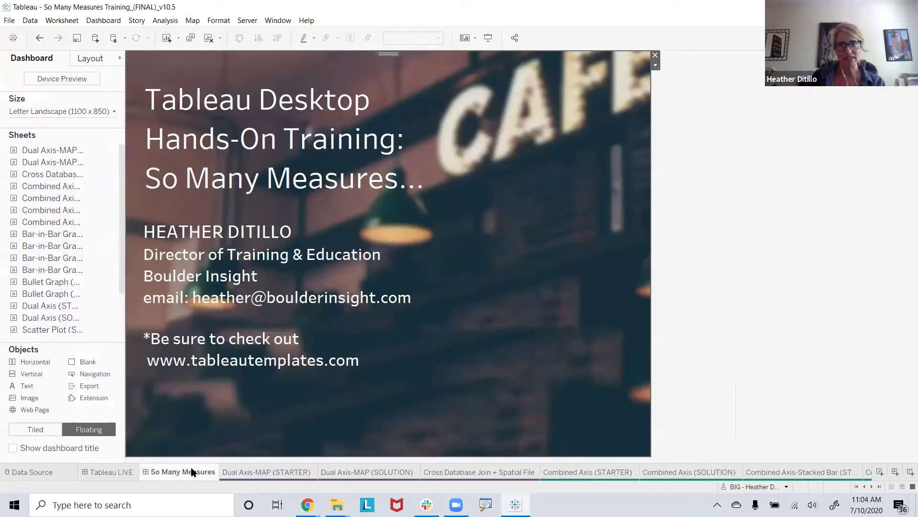
Show all sheets as thumbnails, open Dual Axis-MAP (STARTER), and check the Dual Axis-MAP (SOLUTION) sheet before returning to the starter
{"action": "mouse_move", "coordinate": [193, 471]}
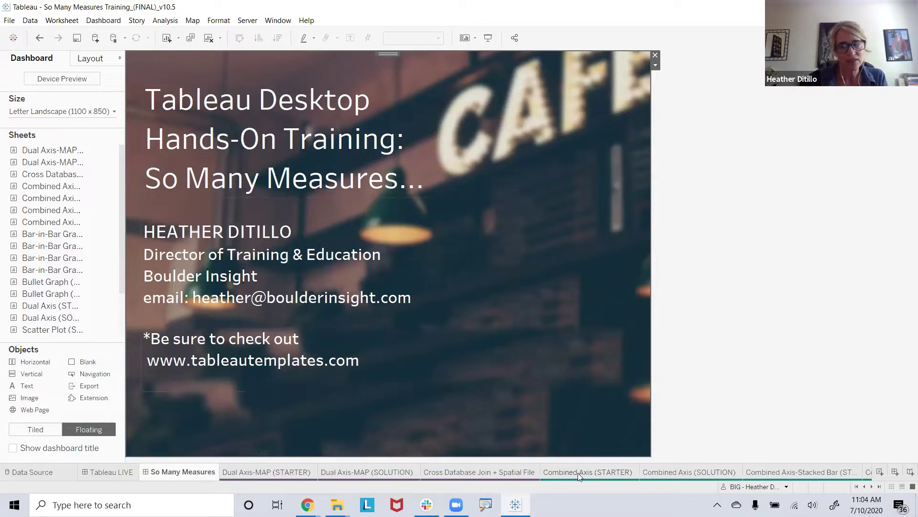
{"action": "left_click", "coordinate": [892, 486]}
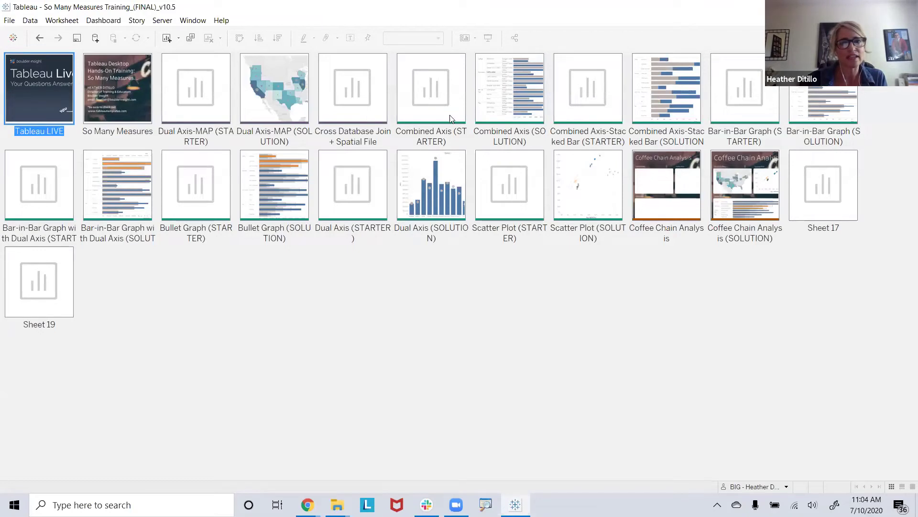
{"action": "left_click", "coordinate": [194, 117]}
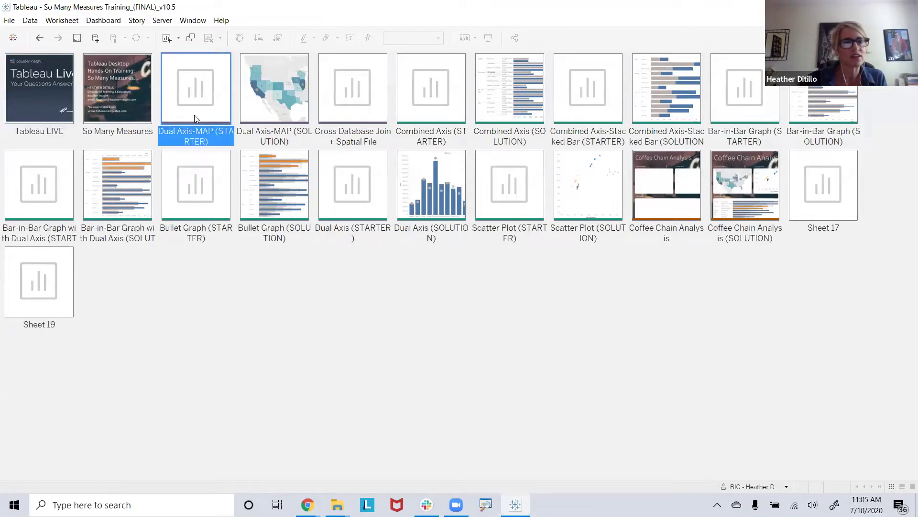
{"action": "double_click", "coordinate": [195, 113]}
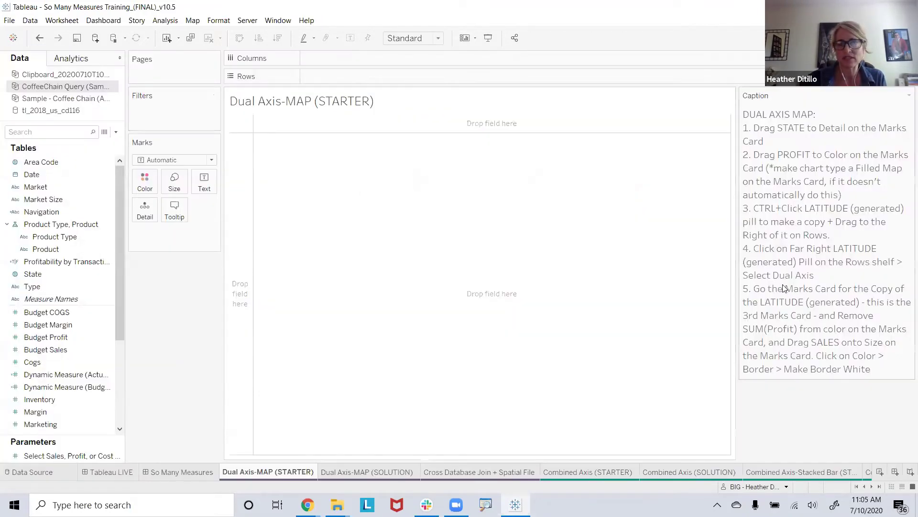
{"action": "left_click", "coordinate": [372, 471]}
{"action": "left_click", "coordinate": [295, 473]}
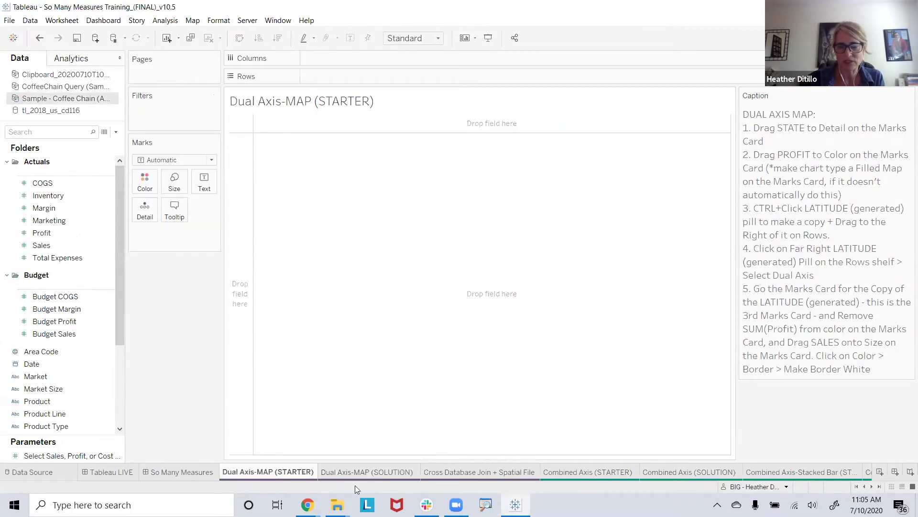
Return to the sheet thumbnails and look over the combined axis, bar-in-bar, bullet graph and dual axis solutions
{"action": "left_click", "coordinate": [892, 487]}
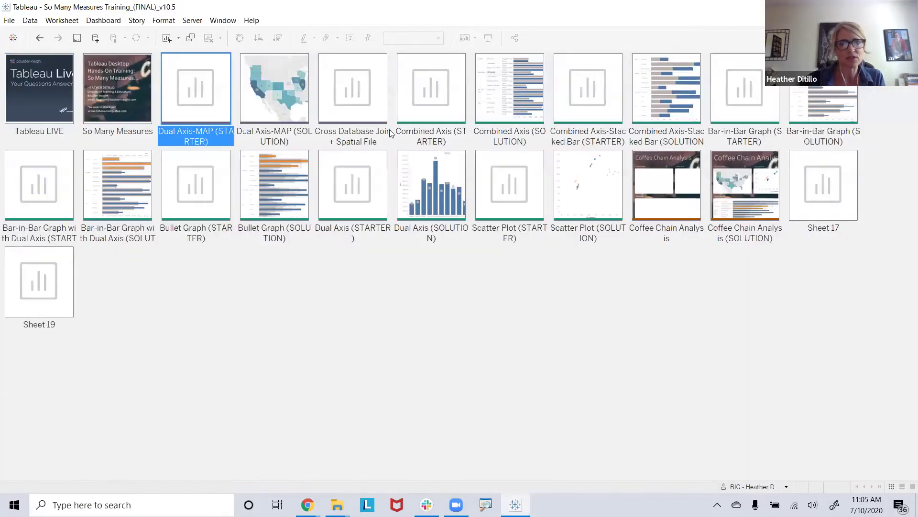
{"action": "left_click", "coordinate": [513, 113]}
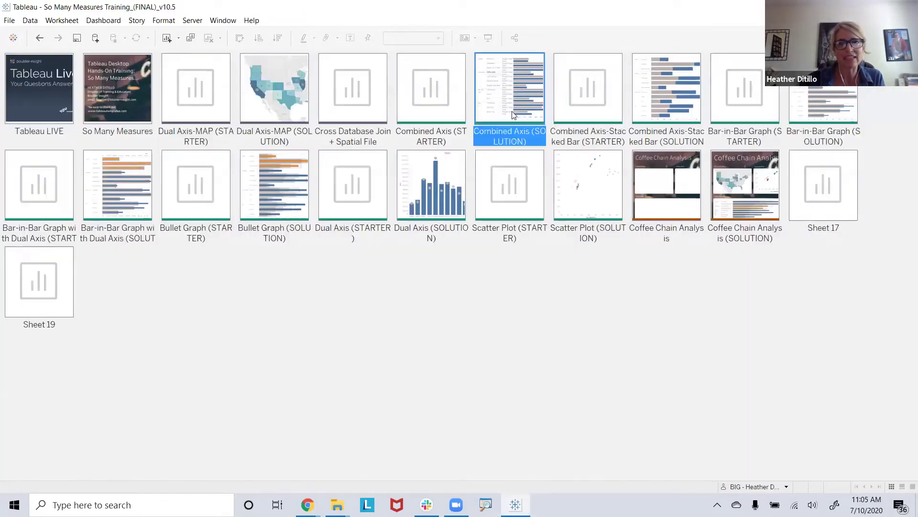
{"action": "left_click", "coordinate": [678, 104]}
{"action": "left_click", "coordinate": [817, 98]}
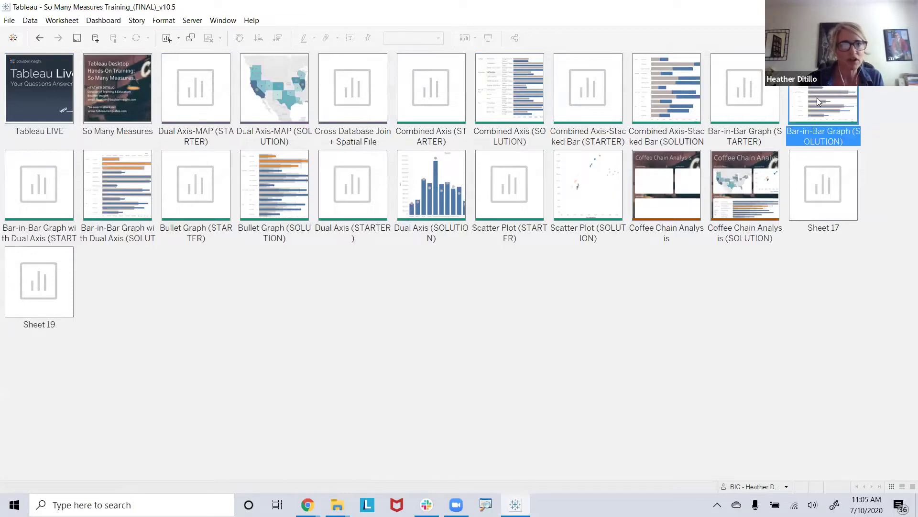
{"action": "left_click", "coordinate": [279, 201]}
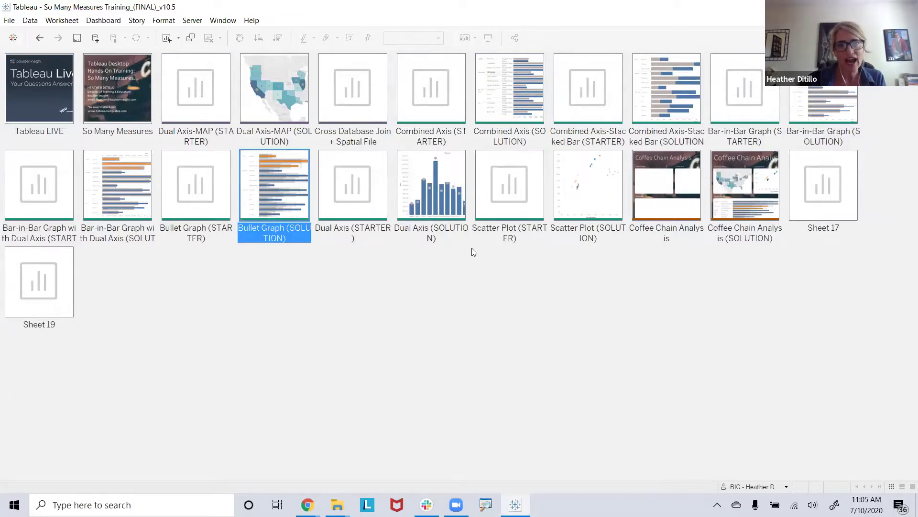
{"action": "left_click", "coordinate": [426, 205]}
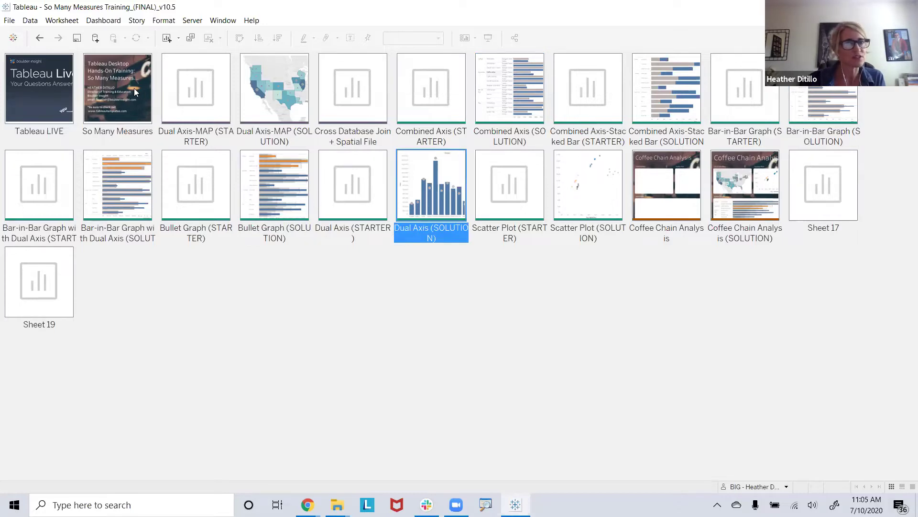
{"action": "left_click", "coordinate": [45, 81]}
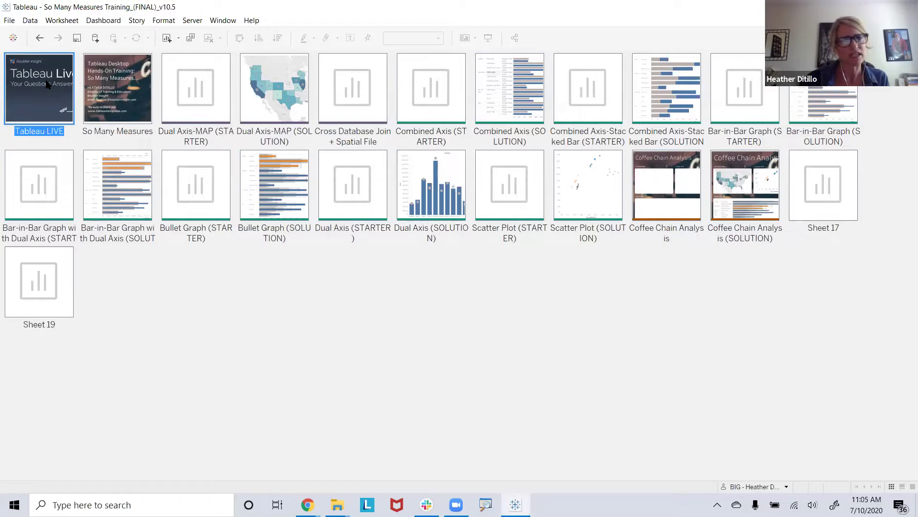
Open the Dual Axis-MAP (STARTER) worksheet from the thumbnails and look over its Coffee Chain data fields
{"action": "left_click", "coordinate": [210, 106]}
{"action": "double_click", "coordinate": [210, 106]}
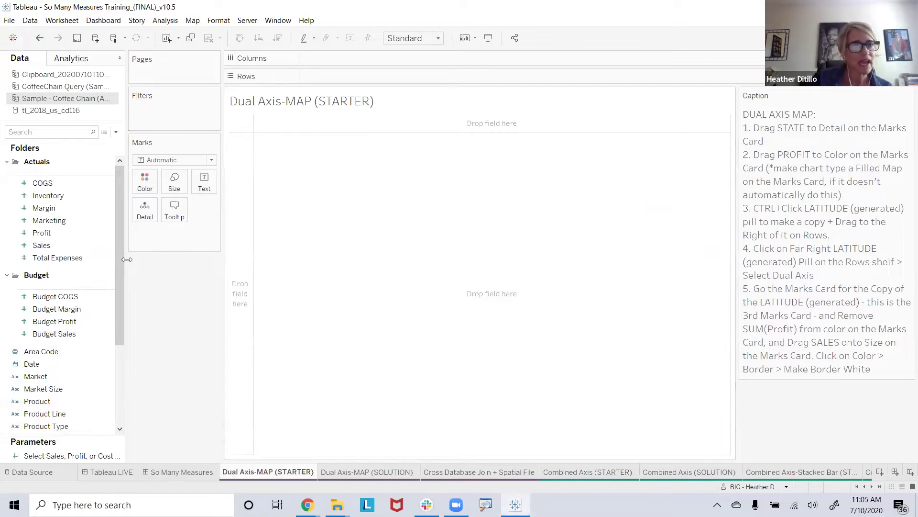
{"action": "left_click_drag", "start_coordinate": [116, 258], "coordinate": [120, 359]}
{"action": "scroll", "coordinate": [112, 293], "scroll_direction": "up", "scroll_amount": 4}
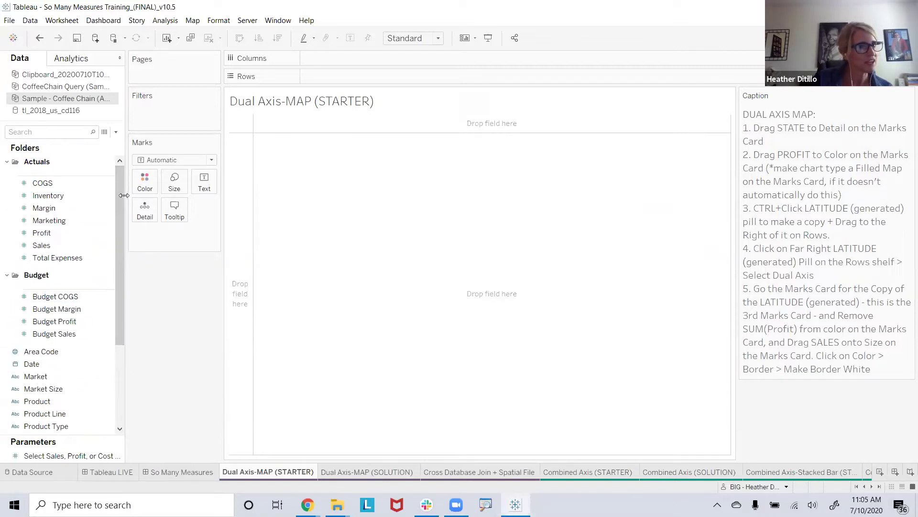
{"action": "mouse_move", "coordinate": [120, 196]}
{"action": "left_mouse_down"}
{"action": "mouse_move", "coordinate": [119, 235]}
{"action": "mouse_move", "coordinate": [117, 181]}
{"action": "left_mouse_up"}
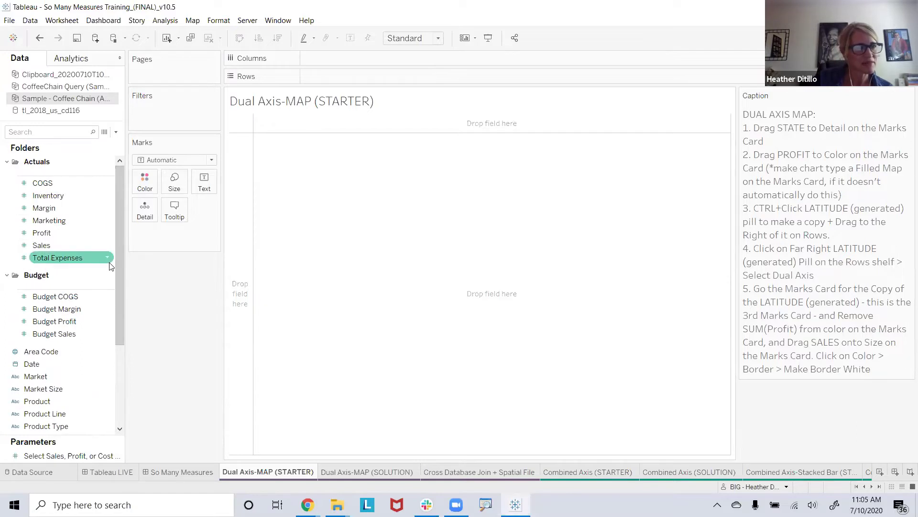
{"action": "left_click_drag", "start_coordinate": [117, 281], "coordinate": [127, 309]}
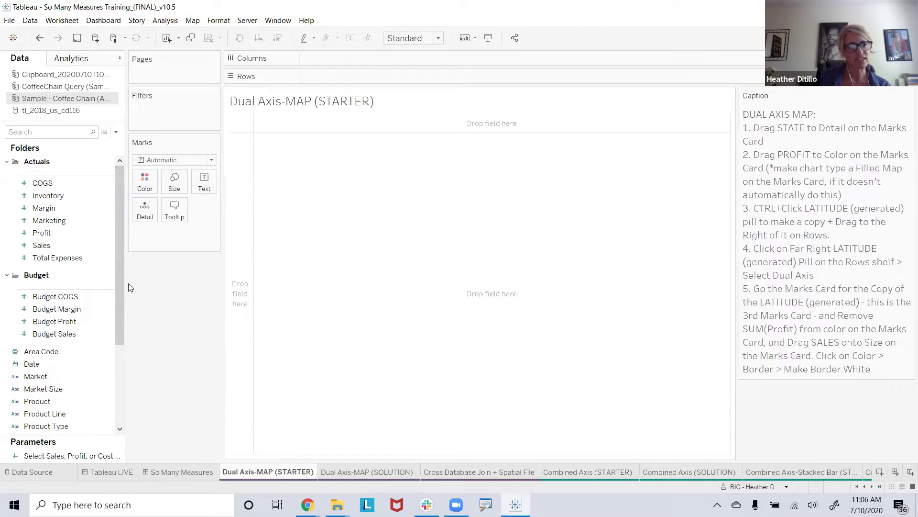
Build a US map by adding State to Detail, and shade the states by putting Profit on Color
{"action": "left_click_drag", "start_coordinate": [118, 278], "coordinate": [117, 351]}
{"action": "left_click", "coordinate": [47, 343]}
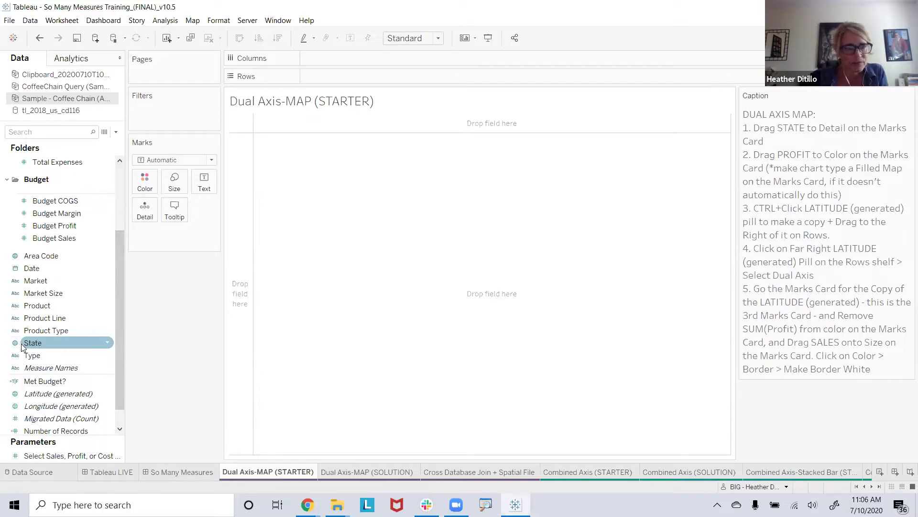
{"action": "left_click_drag", "start_coordinate": [27, 343], "coordinate": [148, 220]}
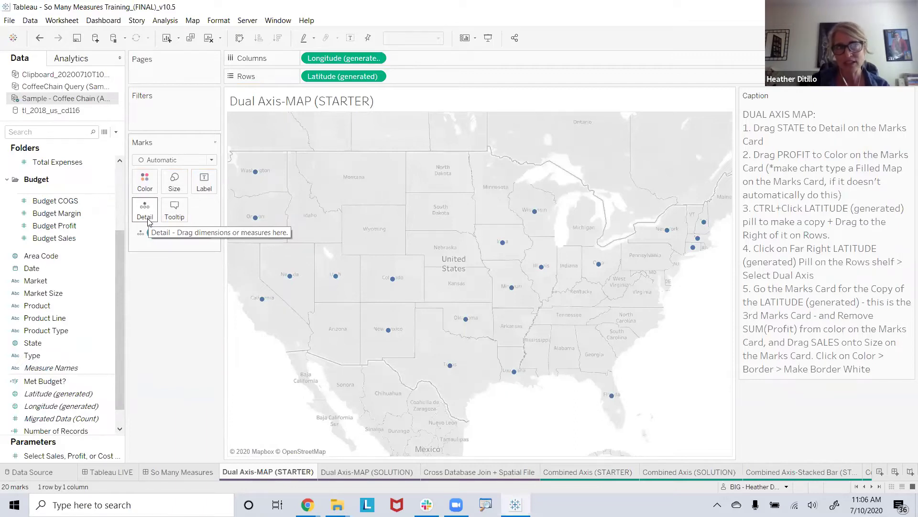
{"action": "left_click_drag", "start_coordinate": [148, 221], "coordinate": [148, 221]}
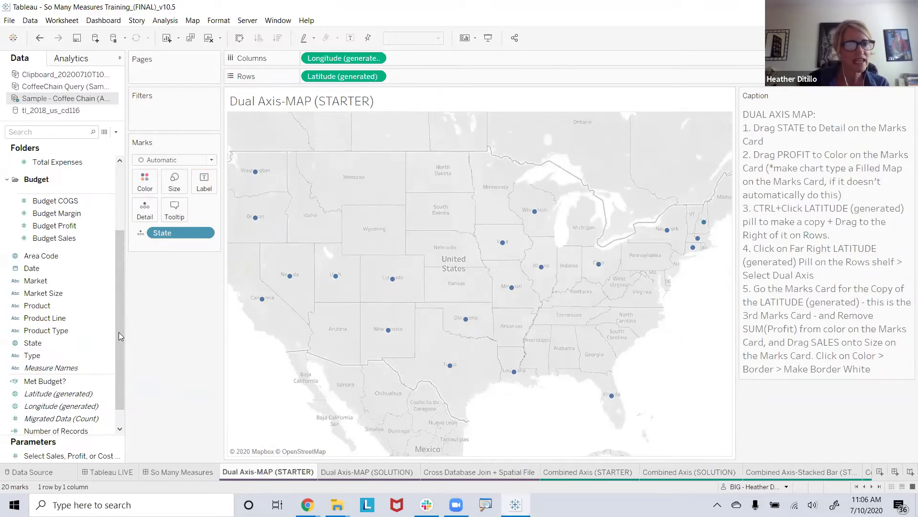
{"action": "left_click_drag", "start_coordinate": [117, 334], "coordinate": [115, 267]}
{"action": "left_click_drag", "start_coordinate": [42, 233], "coordinate": [141, 184]}
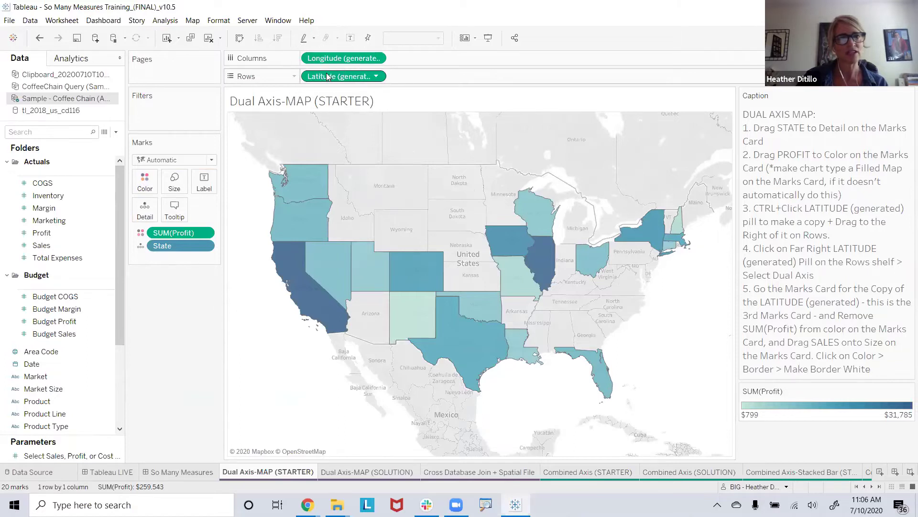
Duplicate Latitude (generated) on Rows to make a second map, and check the marks settings of the first Latitude copy
{"action": "left_click_drag", "start_coordinate": [325, 74], "coordinate": [433, 75]}
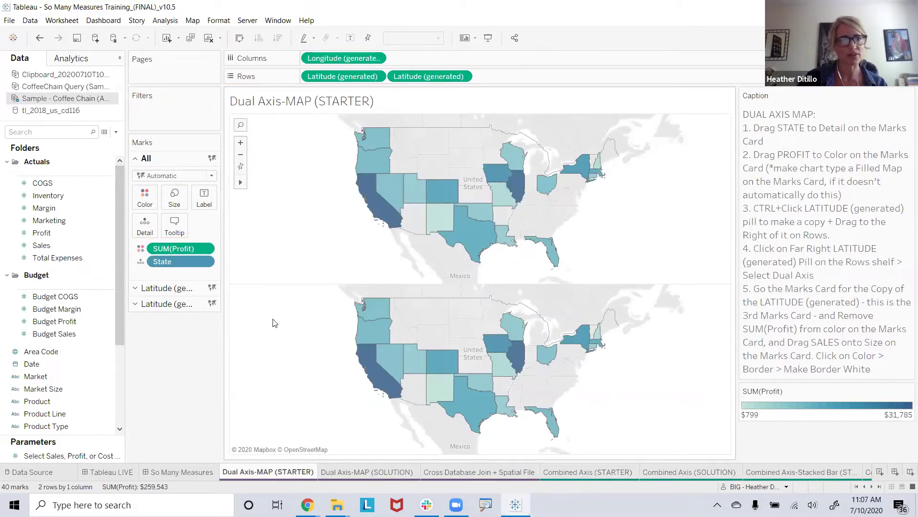
{"action": "left_click", "coordinate": [161, 289]}
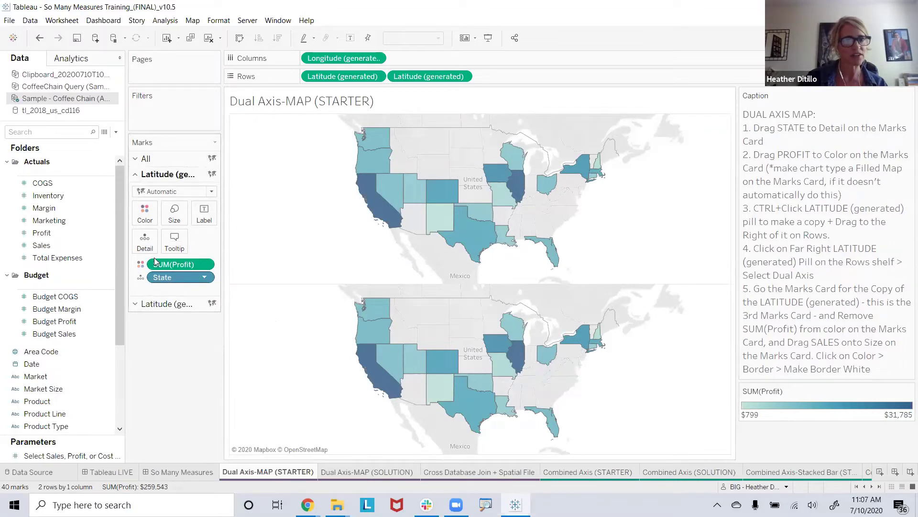
{"action": "left_click", "coordinate": [168, 162]}
{"action": "left_click", "coordinate": [165, 287]}
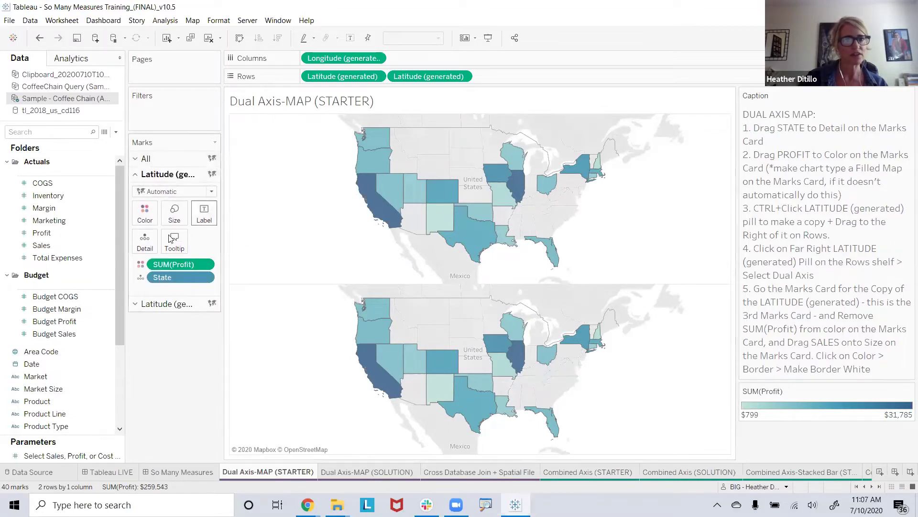
For the second Latitude (generated) copy, remove SUM(Profit) from Color and put Sales on Size
{"action": "left_click", "coordinate": [165, 304]}
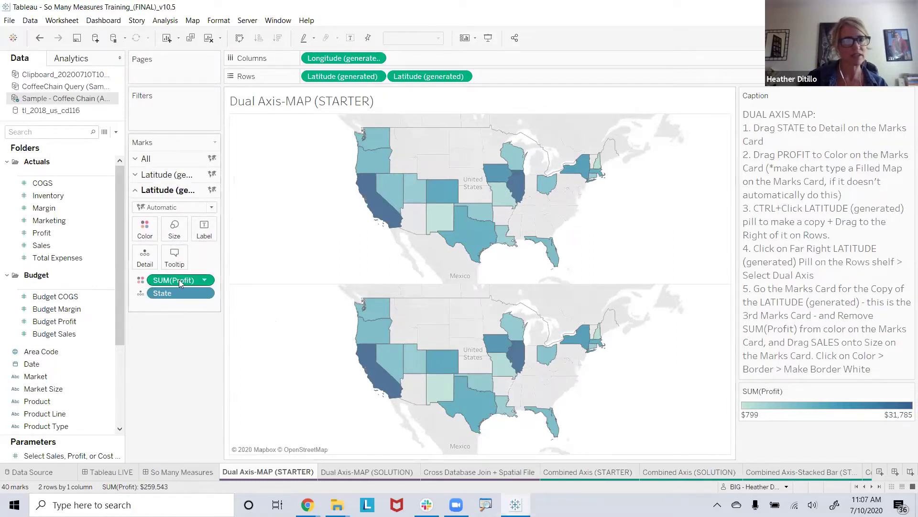
{"action": "left_click_drag", "start_coordinate": [187, 286], "coordinate": [171, 385]}
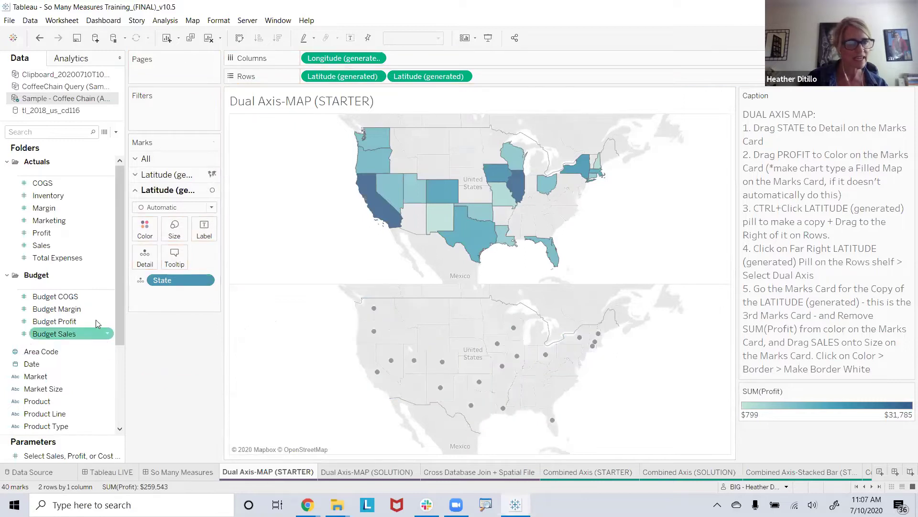
{"action": "left_click_drag", "start_coordinate": [41, 248], "coordinate": [181, 235]}
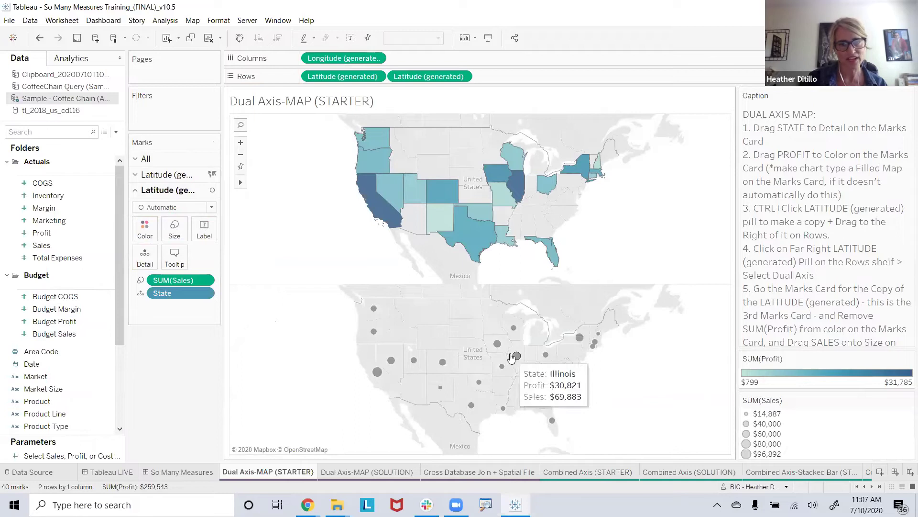
Check the border color choices for the sales circles, and combine the two Latitude (generated) maps into a dual axis
{"action": "left_click", "coordinate": [148, 234]}
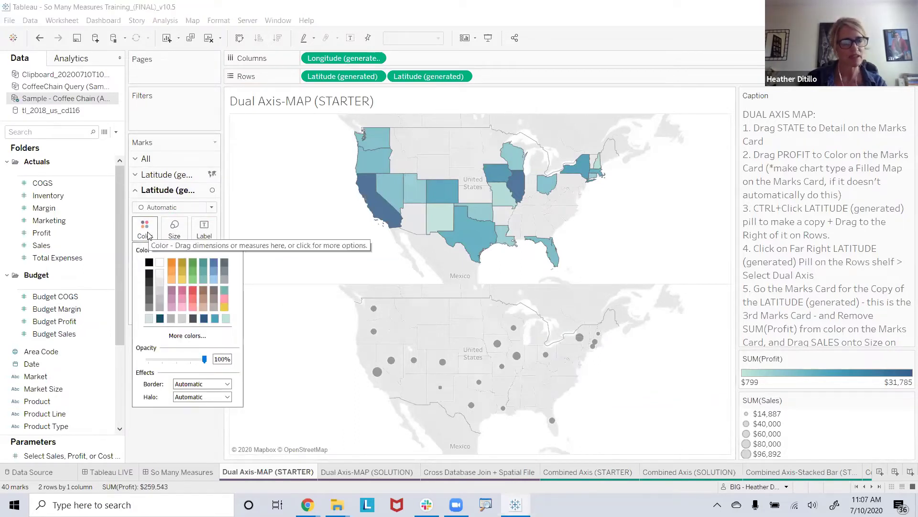
{"action": "left_click", "coordinate": [209, 385]}
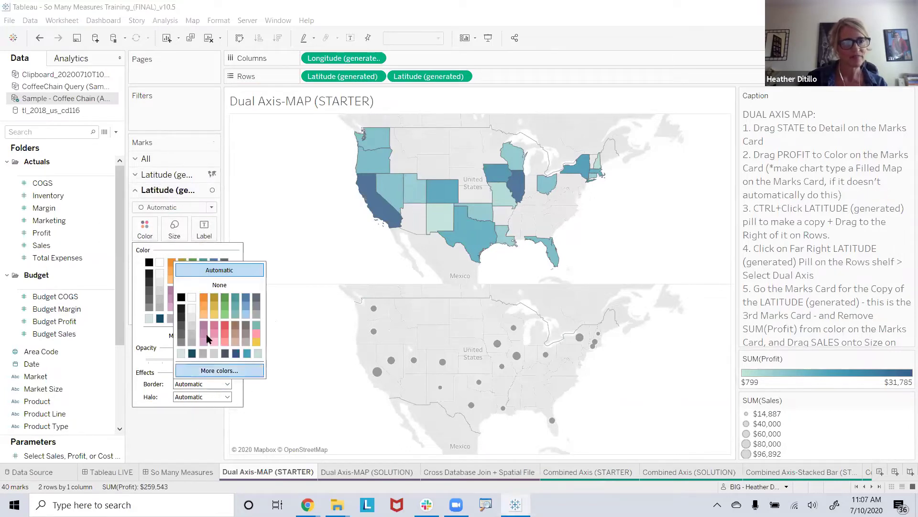
{"action": "left_click", "coordinate": [205, 433]}
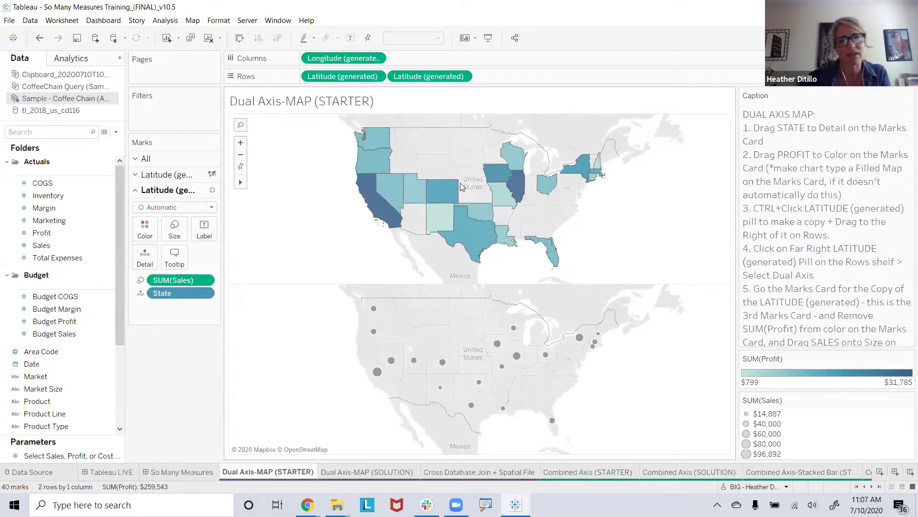
{"action": "left_click", "coordinate": [462, 77]}
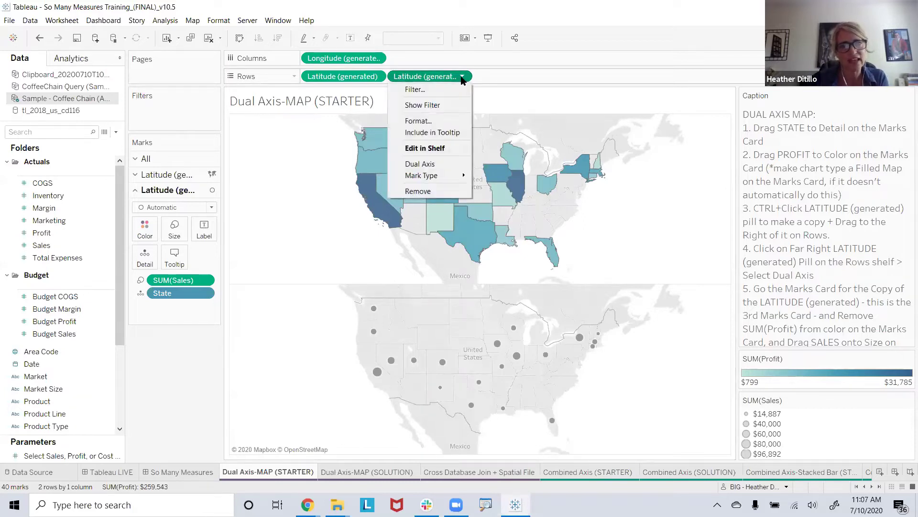
{"action": "left_click", "coordinate": [448, 163]}
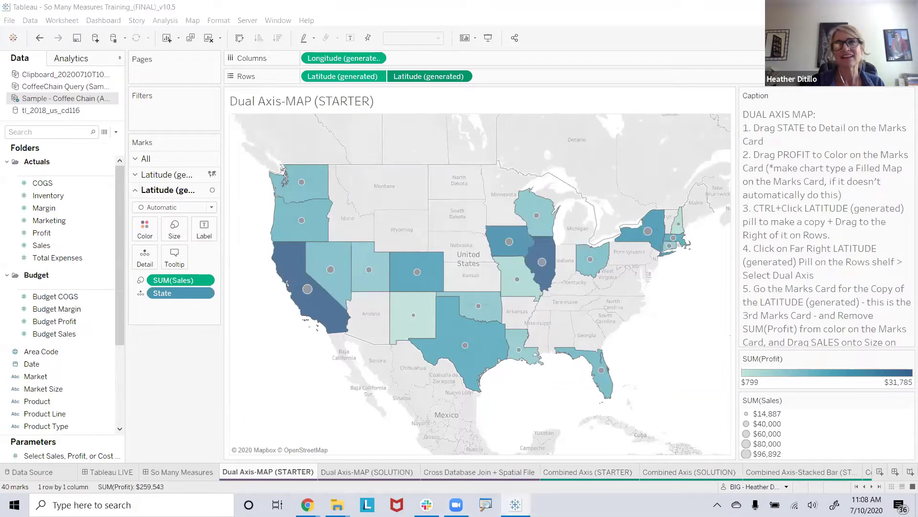
Open the Cross Database Join + Spatial File worksheet and look over the fields of the Clipboard data source
{"action": "left_click", "coordinate": [455, 474]}
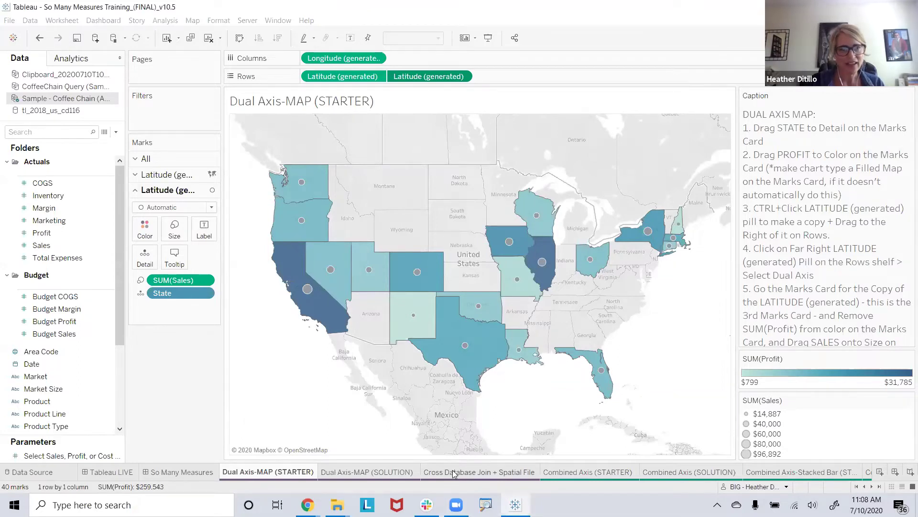
{"action": "left_click", "coordinate": [453, 472]}
{"action": "mouse_move", "coordinate": [452, 472]}
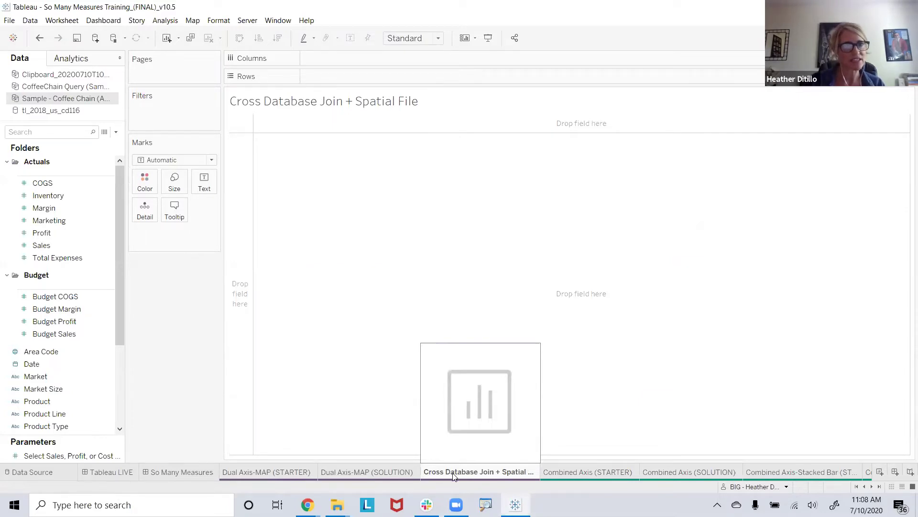
{"action": "left_click", "coordinate": [65, 75]}
{"action": "left_click", "coordinate": [42, 162]}
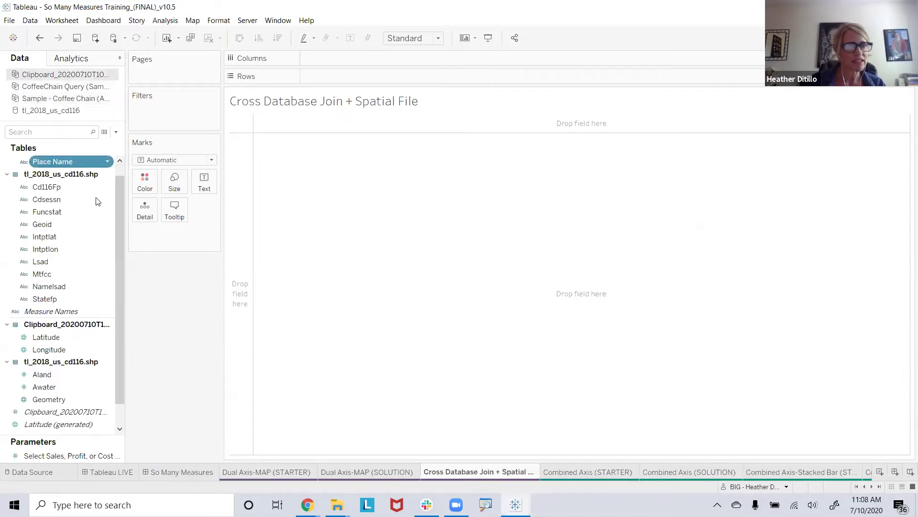
{"action": "scroll", "coordinate": [115, 213], "scroll_direction": "up", "scroll_amount": 1}
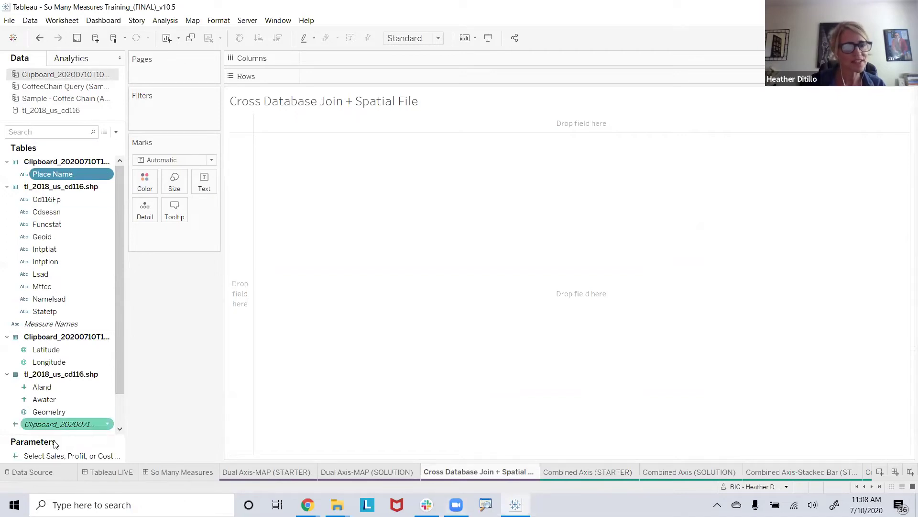
Open the Clipboard data source's joined tables and remove tl_2018_us_cd116.shp from the join
{"action": "left_click", "coordinate": [54, 473]}
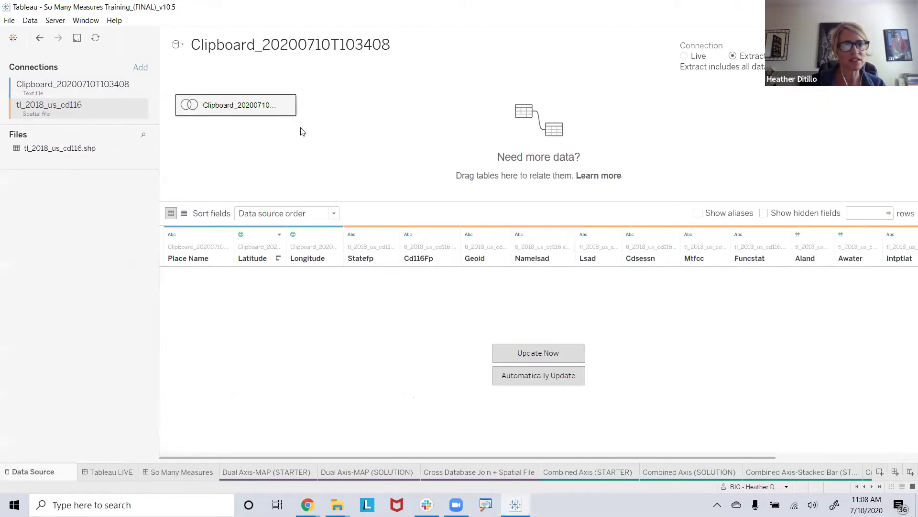
{"action": "left_click", "coordinate": [288, 106]}
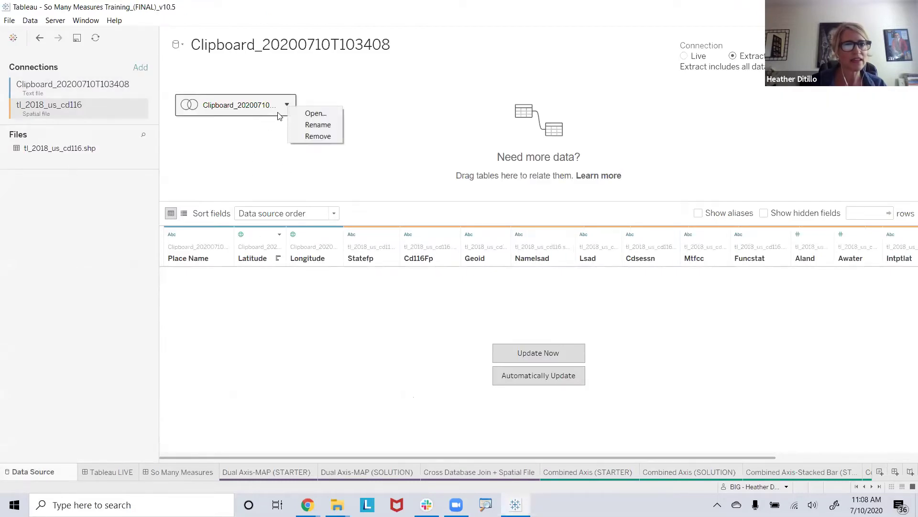
{"action": "left_click", "coordinate": [306, 114]}
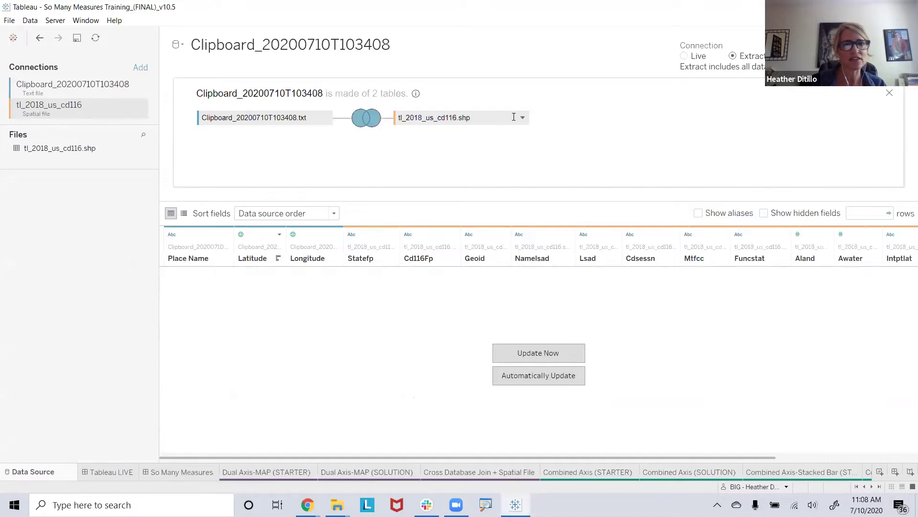
{"action": "left_click", "coordinate": [523, 118]}
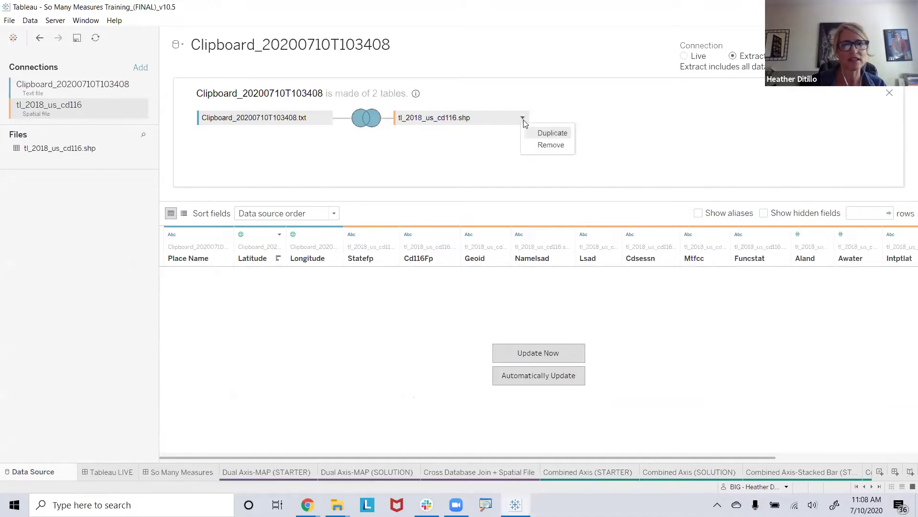
{"action": "left_click", "coordinate": [550, 145]}
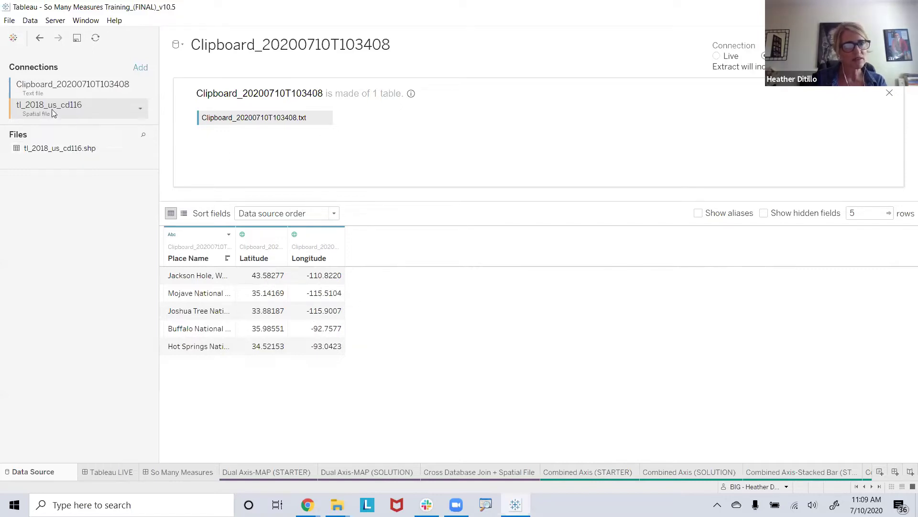
Add a spatial file connection to tl_2018_us_cd116.shp and place its table beside the Clipboard text table to join them
{"action": "left_click", "coordinate": [141, 108]}
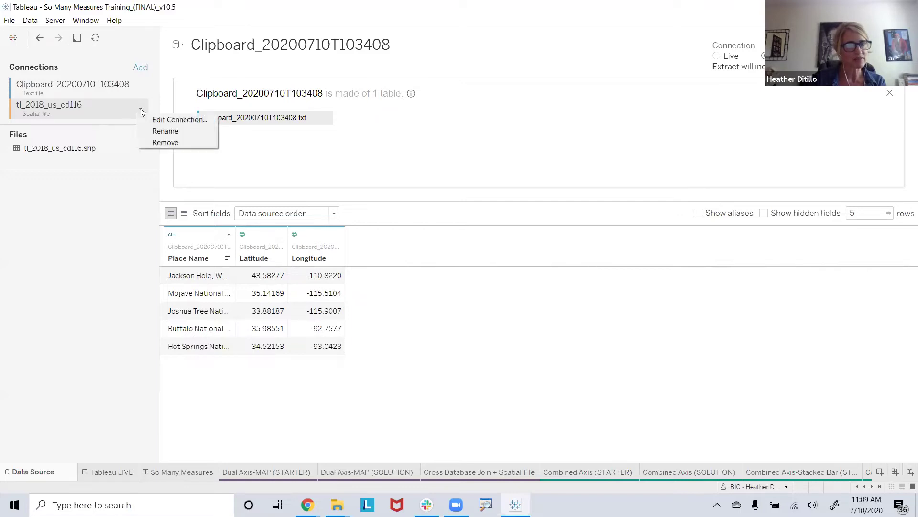
{"action": "left_click", "coordinate": [141, 71]}
{"action": "left_click", "coordinate": [141, 72]}
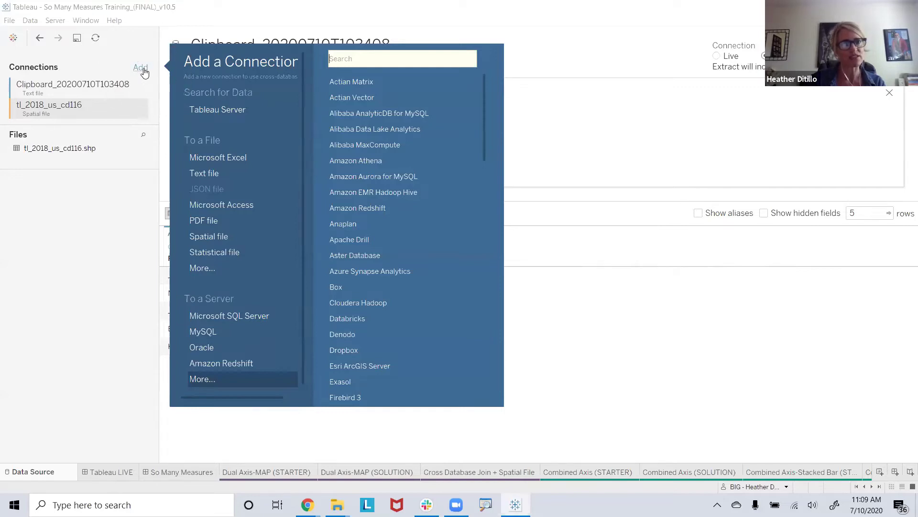
{"action": "left_click", "coordinate": [218, 236]}
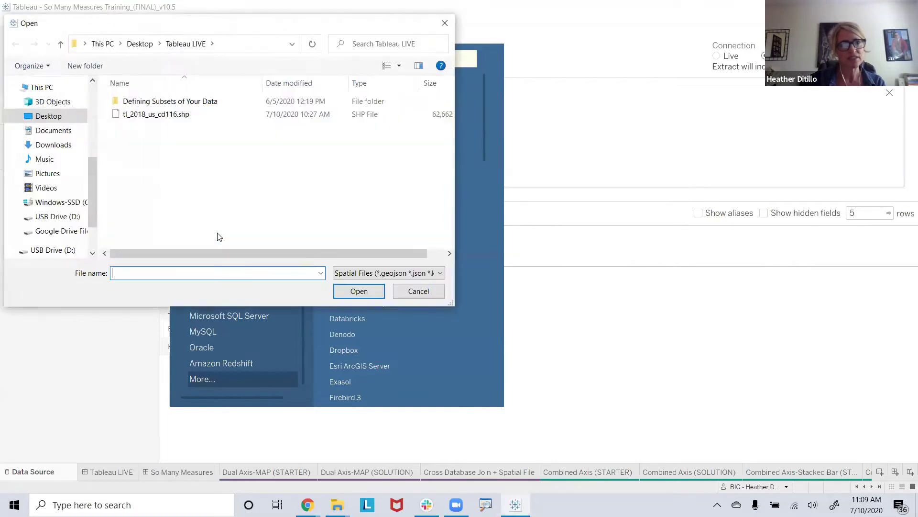
{"action": "left_click", "coordinate": [180, 118]}
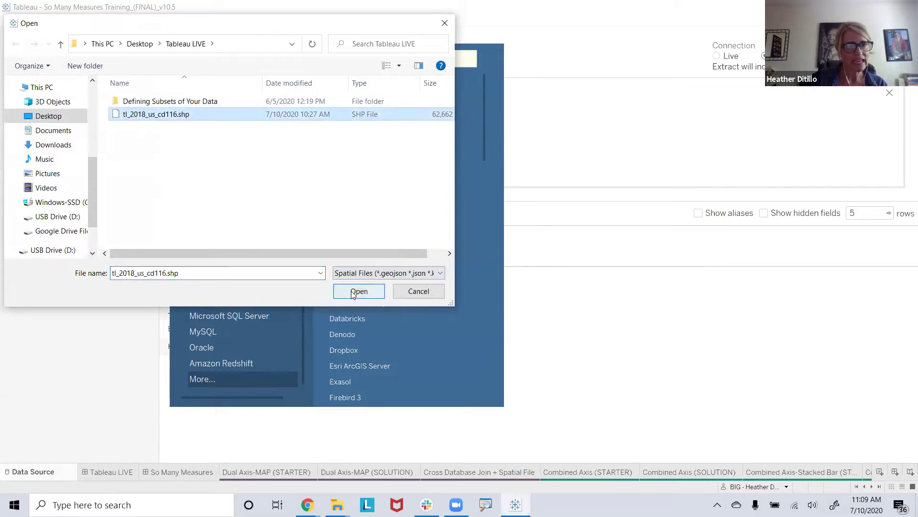
{"action": "key", "text": "Return"}
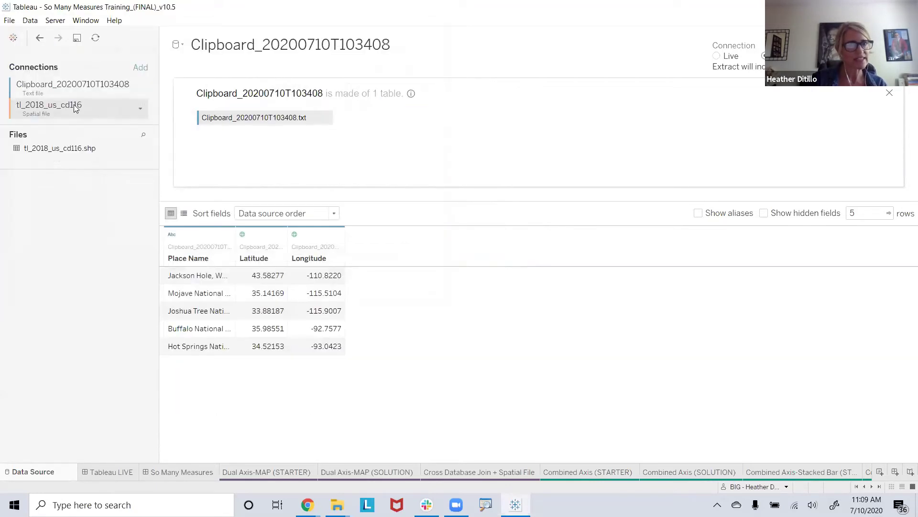
{"action": "left_click_drag", "start_coordinate": [68, 150], "coordinate": [378, 120]}
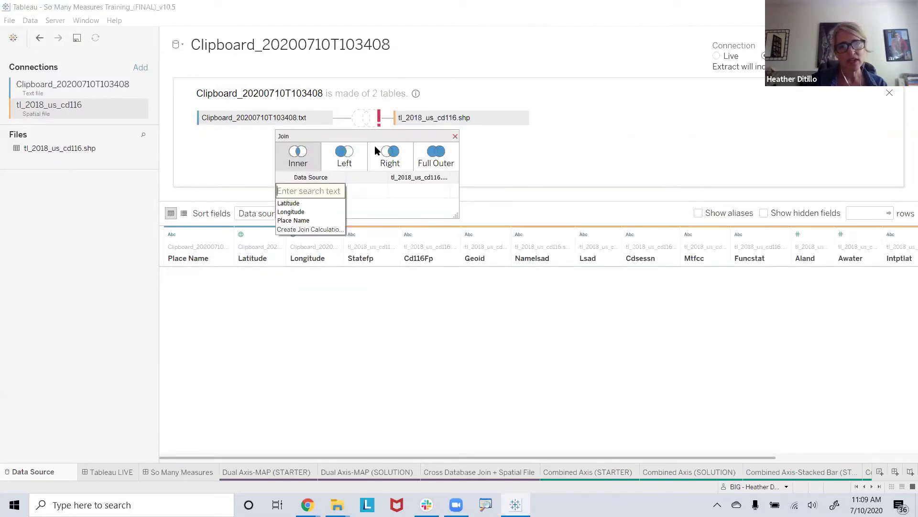
Create the join calculation MAKEPOINT([Latitude],[Longitude]) for the Clipboard table's side of the inner join
{"action": "left_click", "coordinate": [310, 230]}
{"action": "type", "text": "make"}
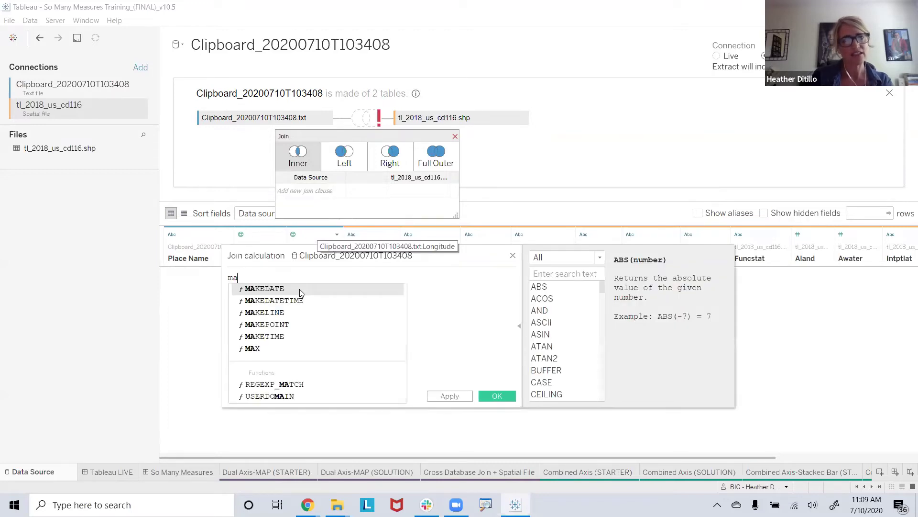
{"action": "left_click", "coordinate": [286, 327]}
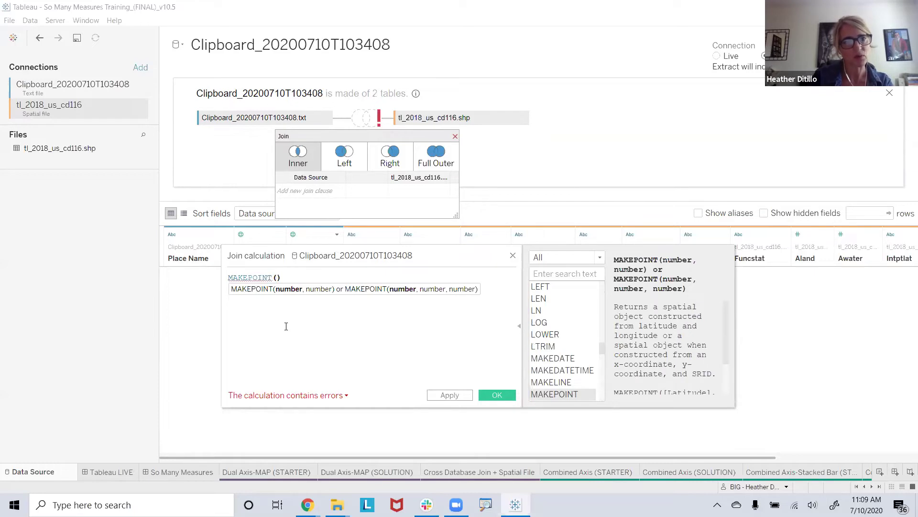
{"action": "type", "text": "l"}
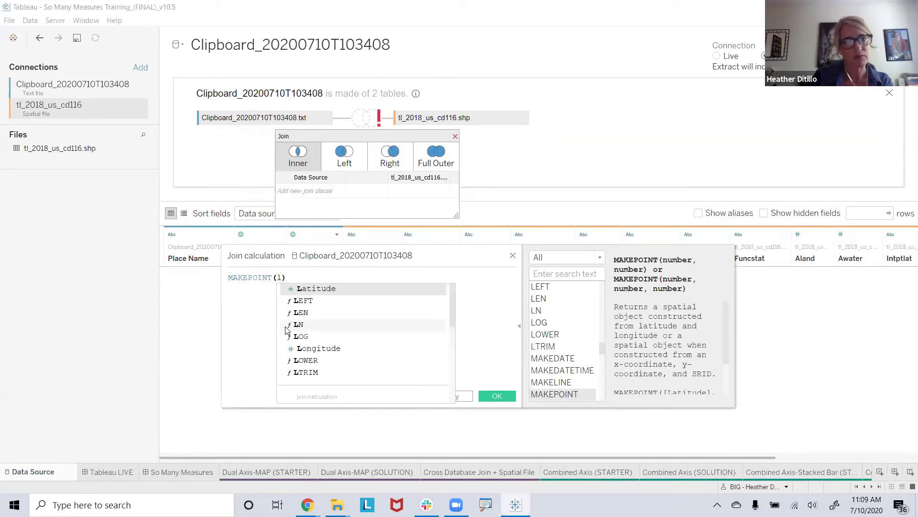
{"action": "left_click", "coordinate": [316, 288]}
{"action": "type", "text": ","}
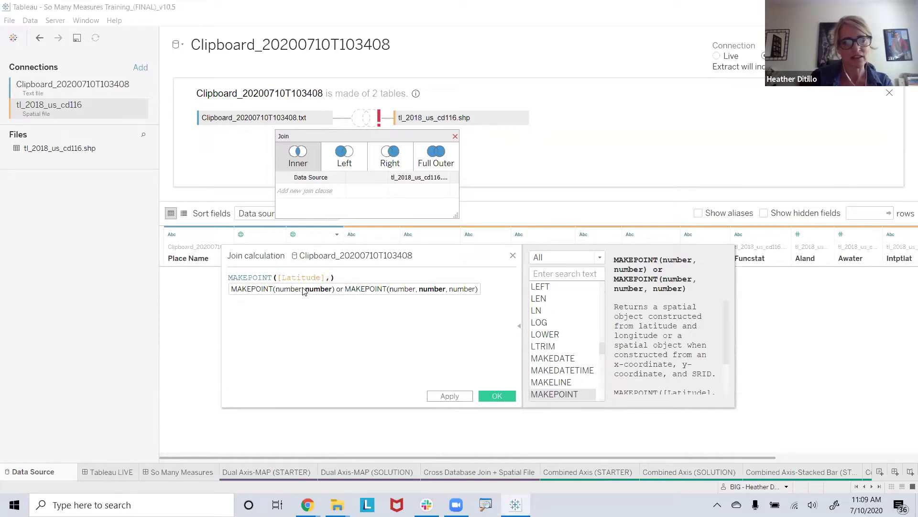
{"action": "type", "text": "lo"}
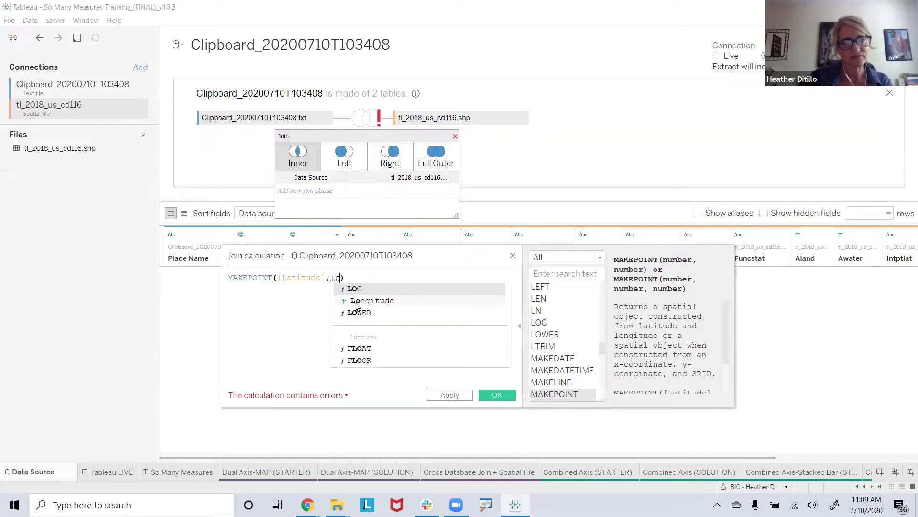
{"action": "left_click", "coordinate": [356, 301]}
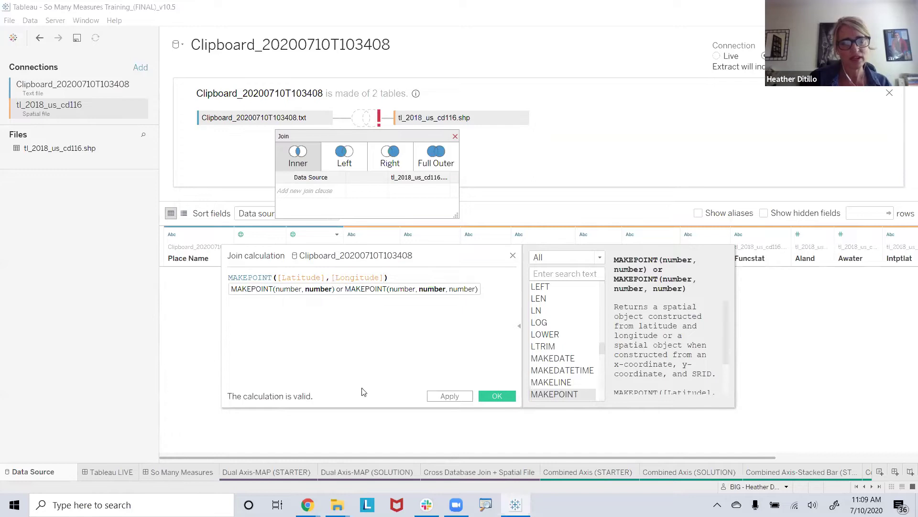
{"action": "left_click", "coordinate": [496, 396]}
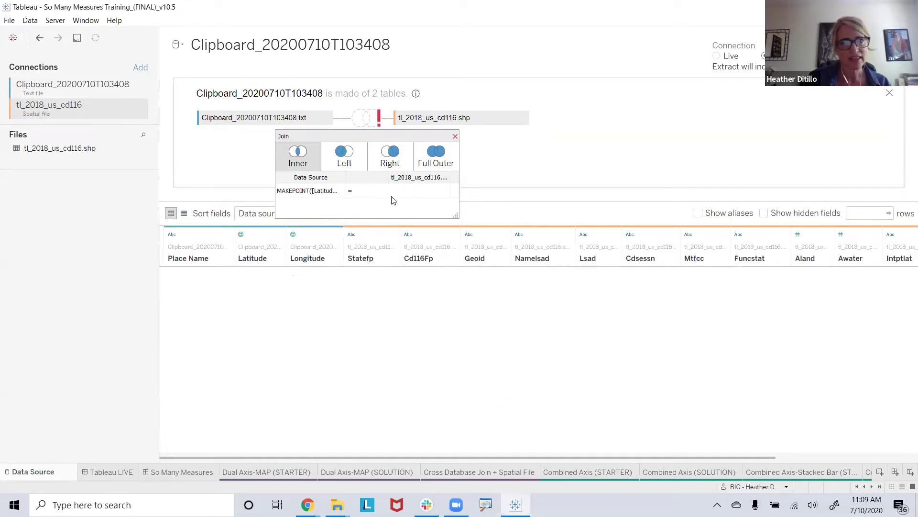
Change the join type to Full Outer and define the Clipboard side of its clause as MAKEPOINT([Latitude],[Longitude])
{"action": "left_click", "coordinate": [435, 154]}
{"action": "left_click", "coordinate": [308, 190]}
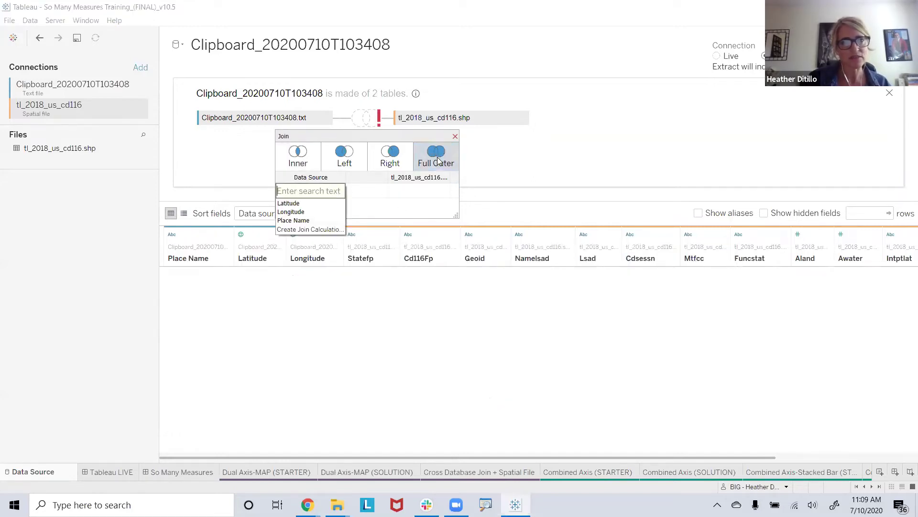
{"action": "left_click", "coordinate": [317, 229]}
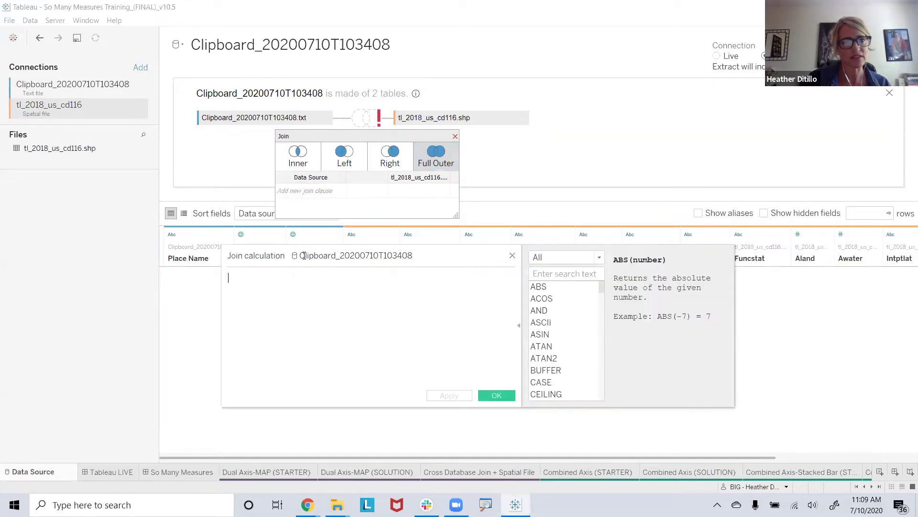
{"action": "type", "text": "make"}
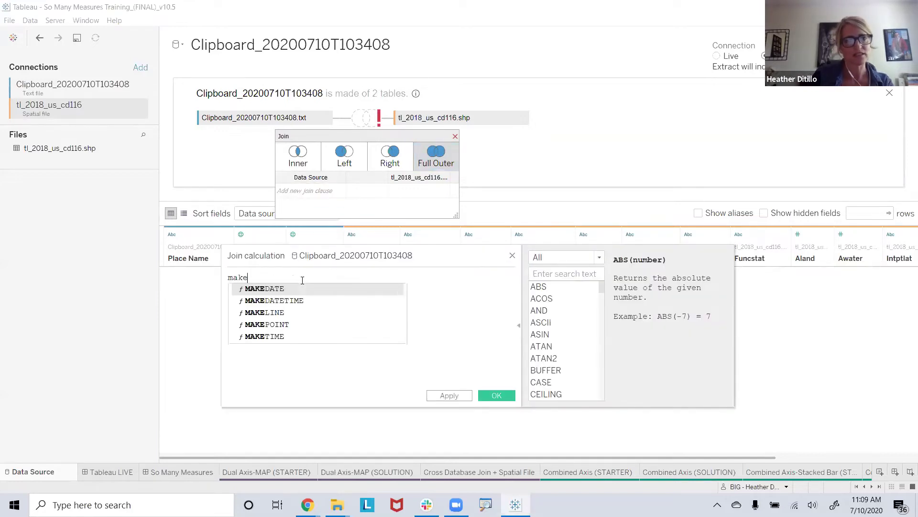
{"action": "double_click", "coordinate": [294, 326]}
{"action": "type", "text": "la"}
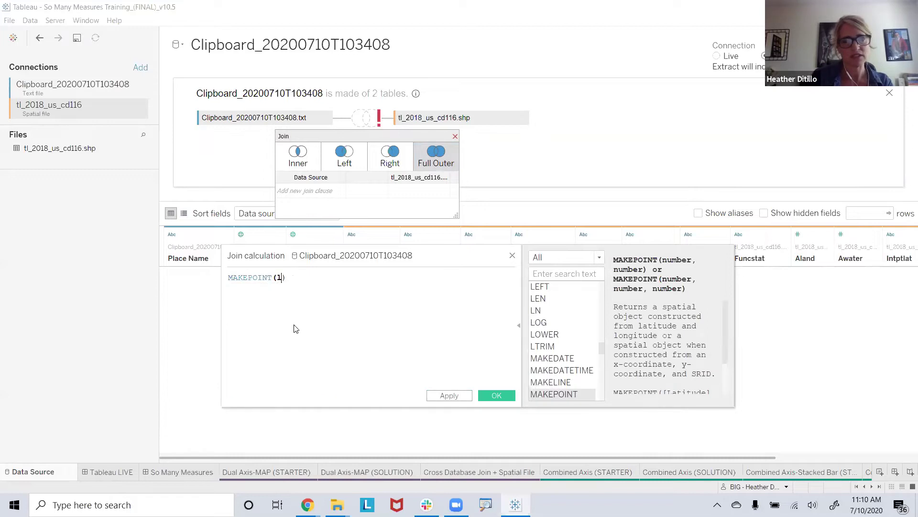
{"action": "double_click", "coordinate": [314, 288]}
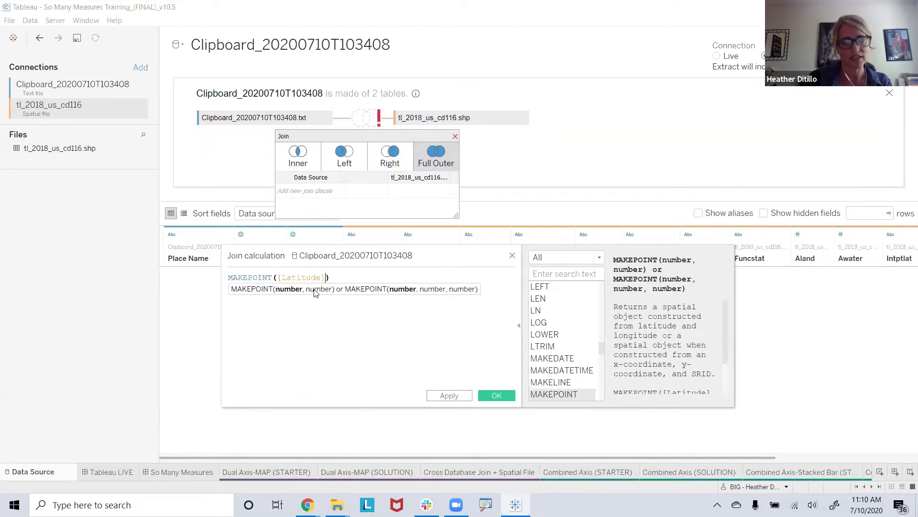
{"action": "type", "text": ","}
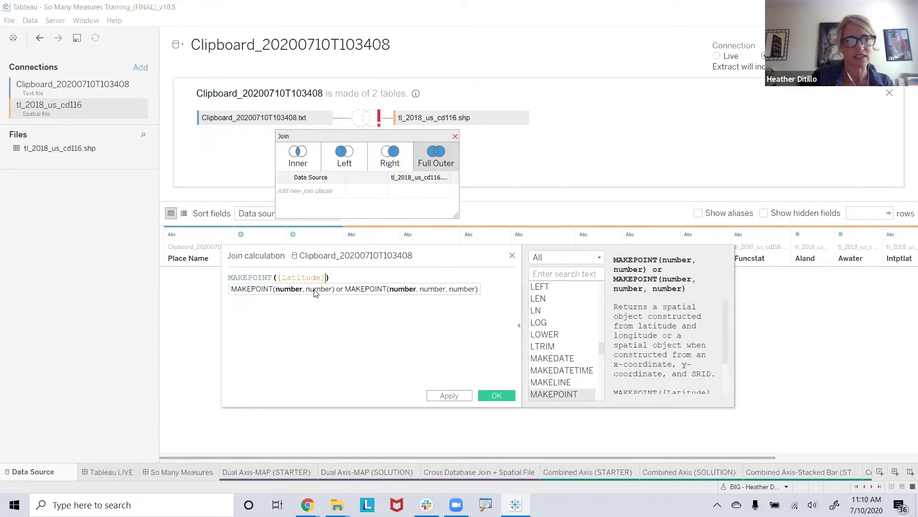
{"action": "type", "text": "lon"}
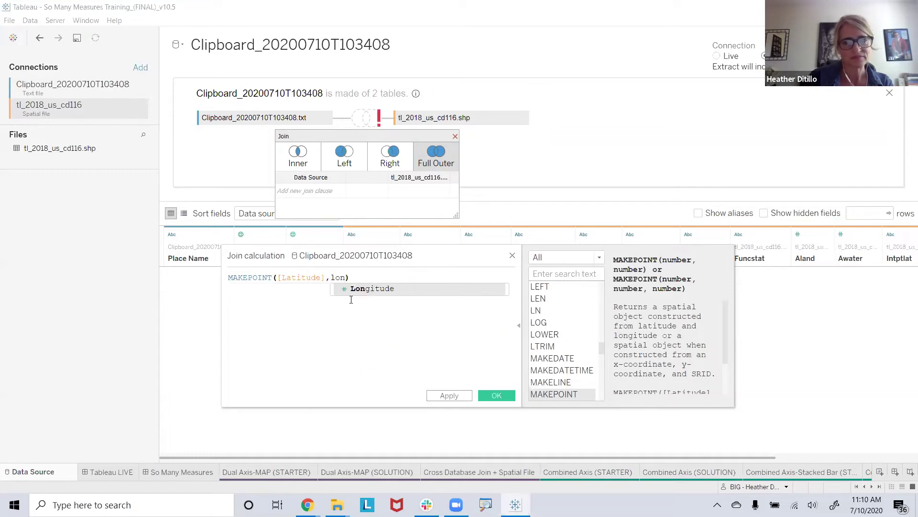
{"action": "double_click", "coordinate": [362, 290]}
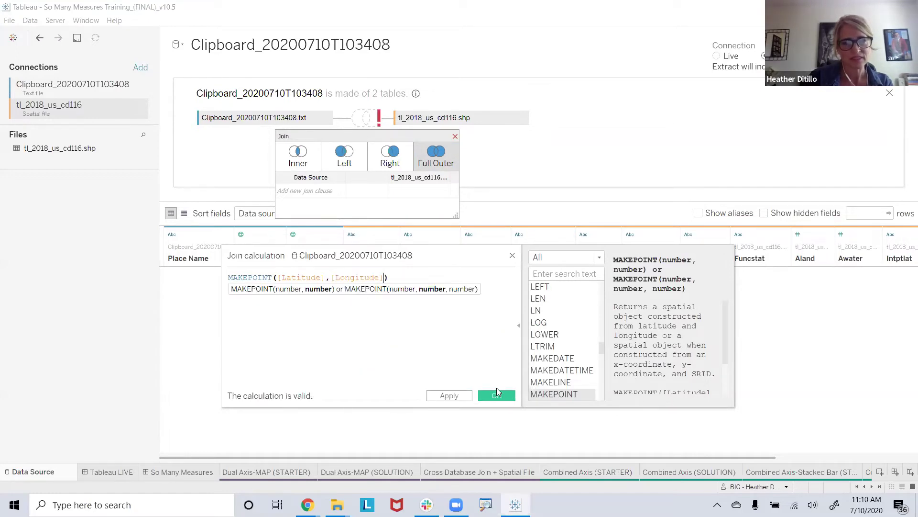
{"action": "left_click", "coordinate": [496, 395]}
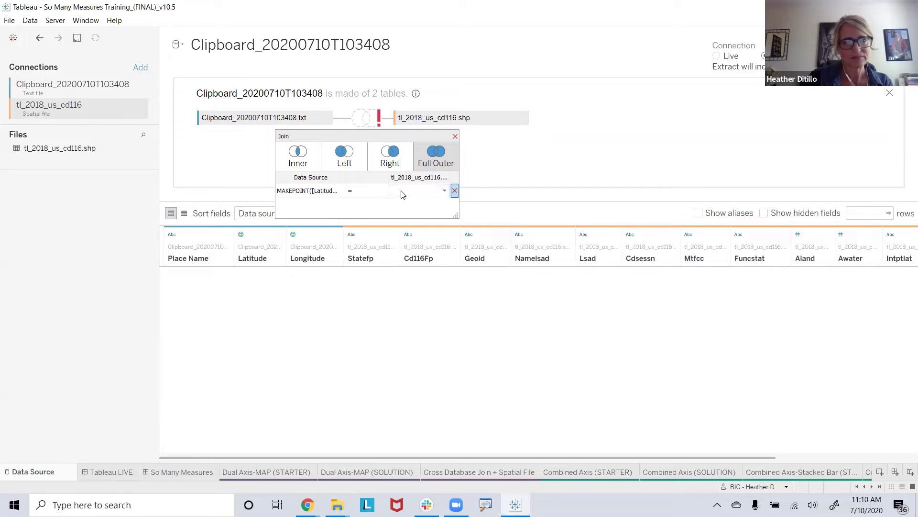
Match the MAKEPOINT calculation to the shapefile's Geometry field using the Intersects operator, and update the data preview
{"action": "left_click", "coordinate": [382, 191]}
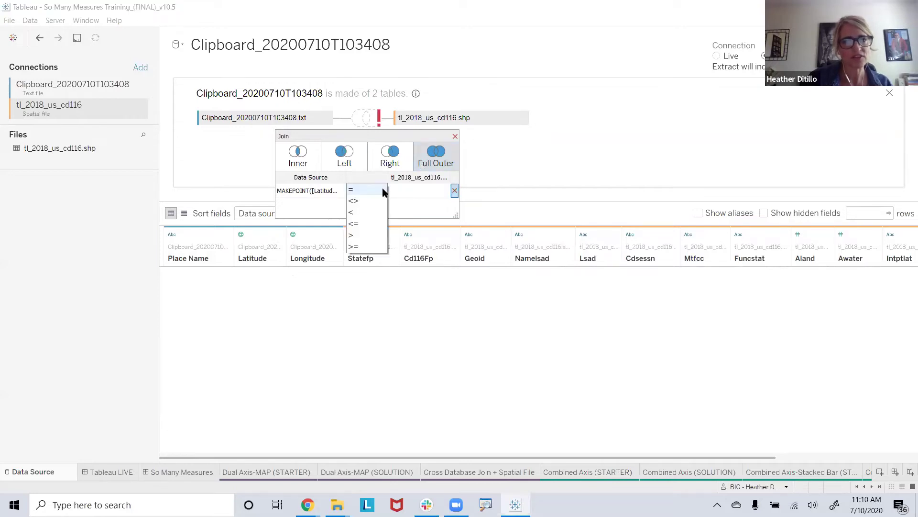
{"action": "left_click", "coordinate": [408, 191]}
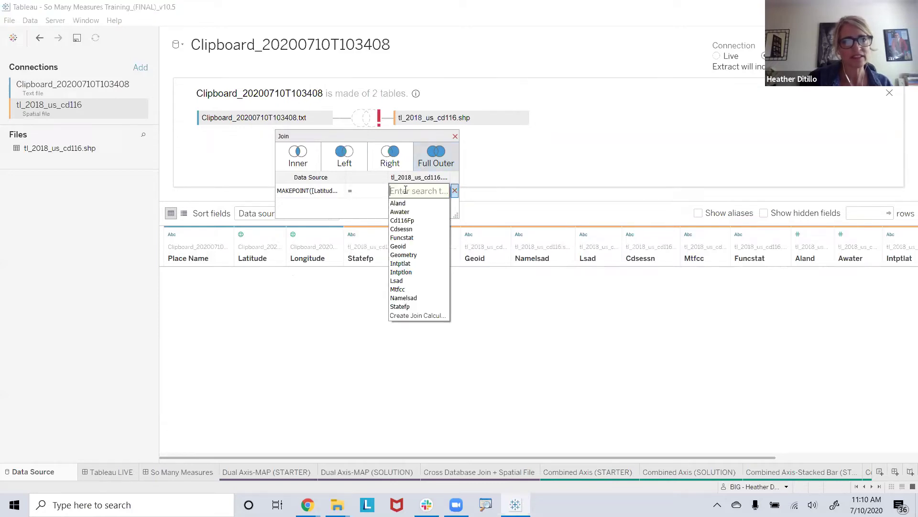
{"action": "left_click", "coordinate": [410, 255]}
{"action": "left_click", "coordinate": [382, 192]}
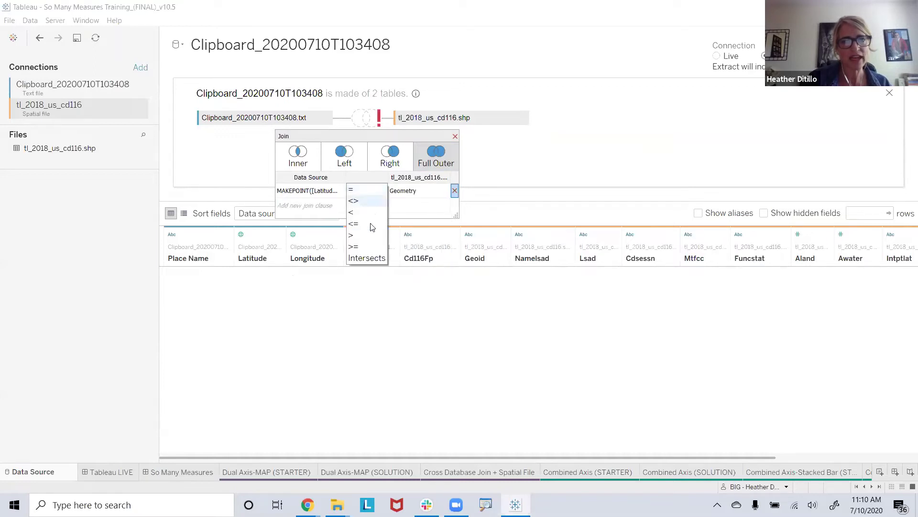
{"action": "left_click", "coordinate": [367, 258]}
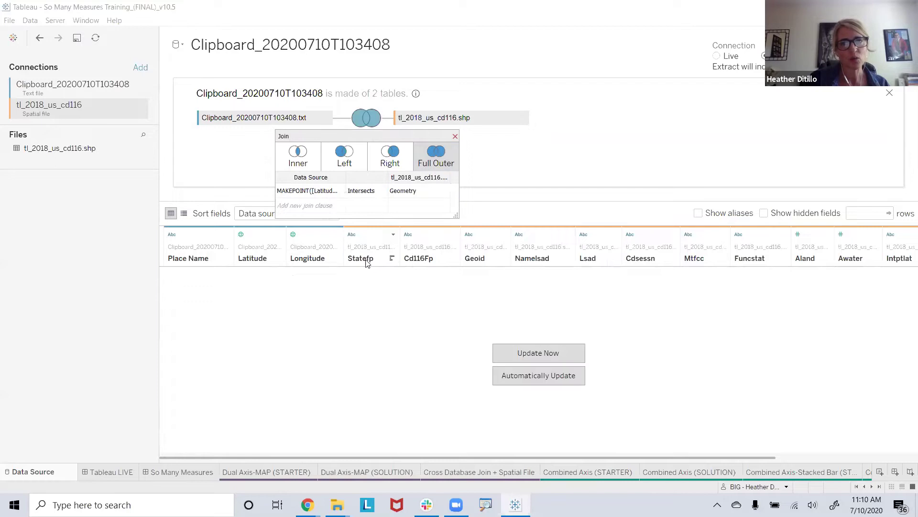
{"action": "left_click", "coordinate": [538, 353]}
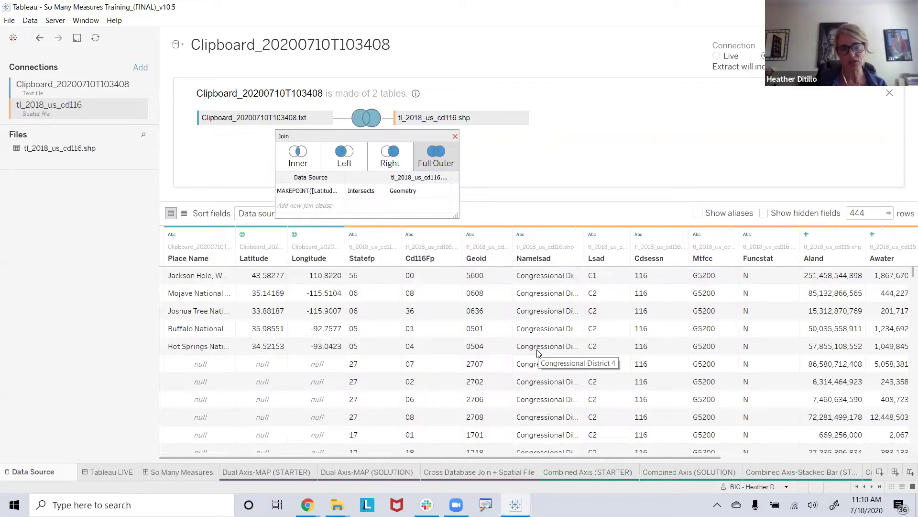
Open the Cross Database Join + Spatial File worksheet and plot the shapefile's Geometry field as a map
{"action": "mouse_move", "coordinate": [387, 478]}
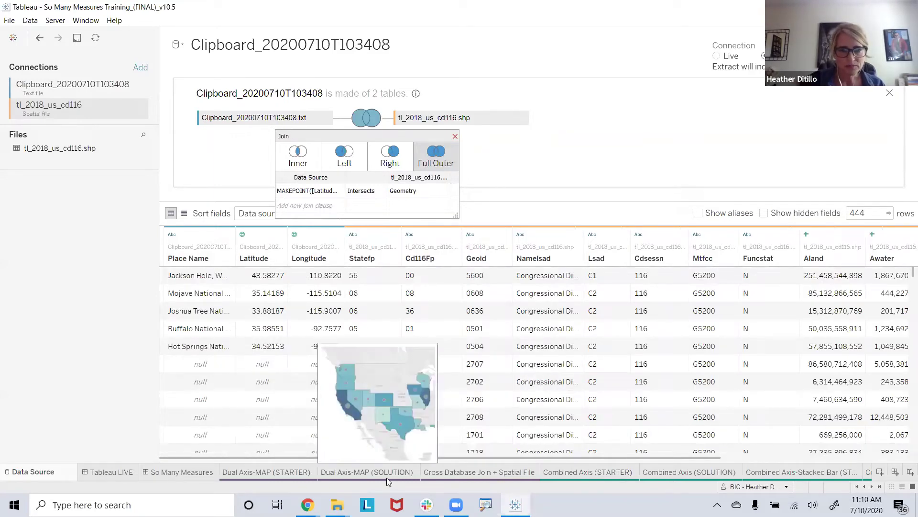
{"action": "left_click", "coordinate": [463, 471]}
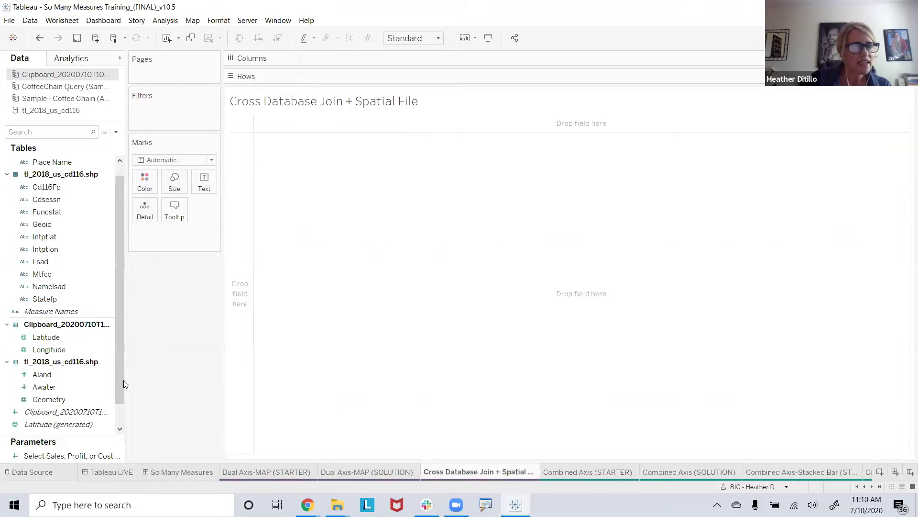
{"action": "left_click", "coordinate": [55, 402]}
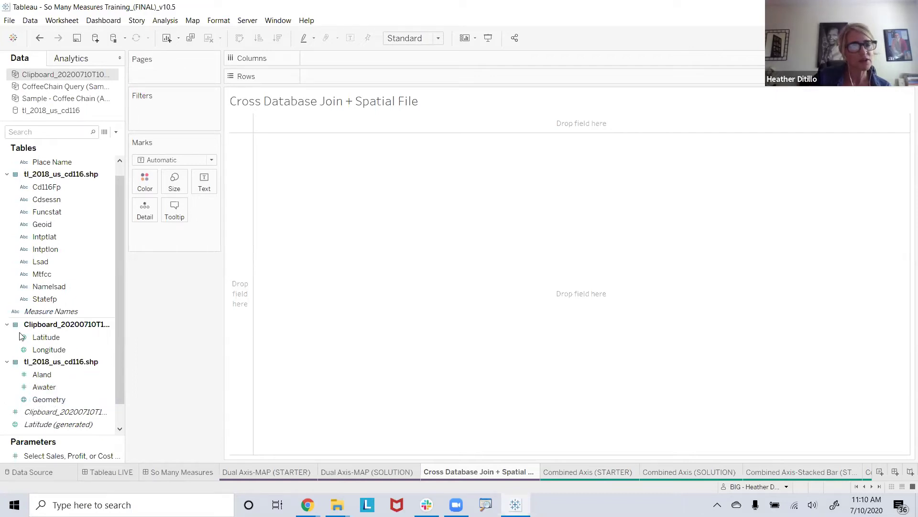
{"action": "left_click", "coordinate": [48, 410]}
{"action": "key", "text": "Up"}
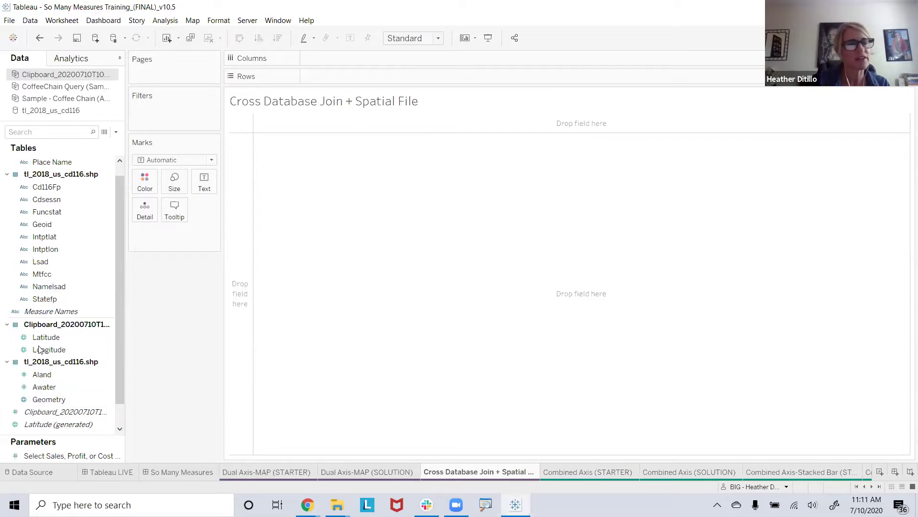
{"action": "left_click_drag", "start_coordinate": [50, 401], "coordinate": [482, 276]}
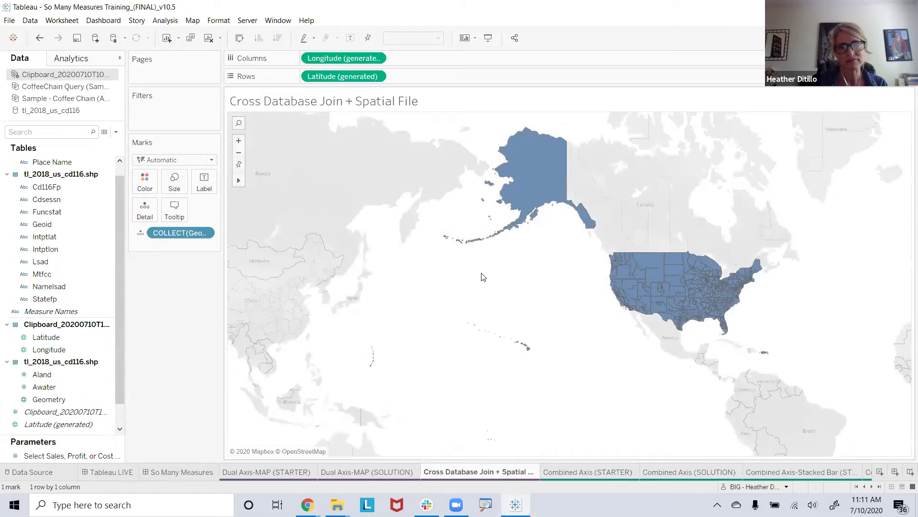
Color the mapped congressional districts by Place Name and exclude the Null value
{"action": "left_click", "coordinate": [62, 161]}
{"action": "left_click_drag", "start_coordinate": [62, 162], "coordinate": [155, 187]}
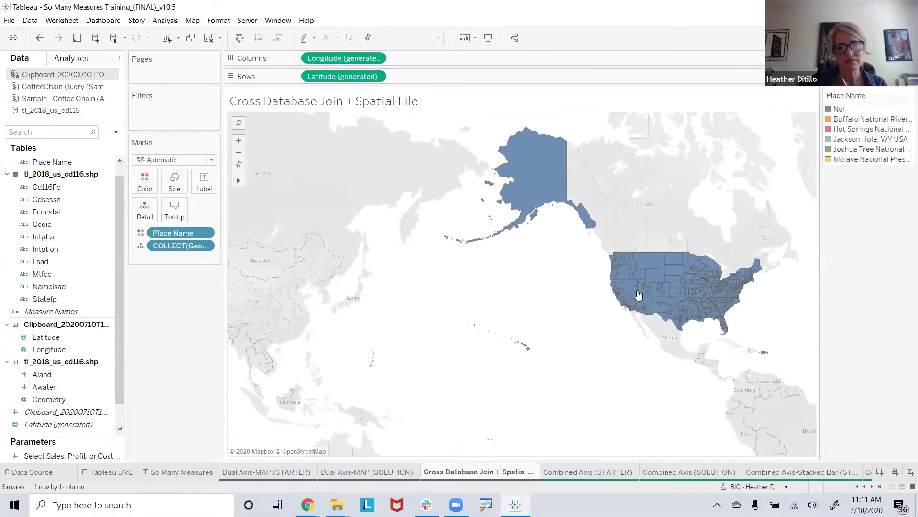
{"action": "right_click", "coordinate": [841, 108]}
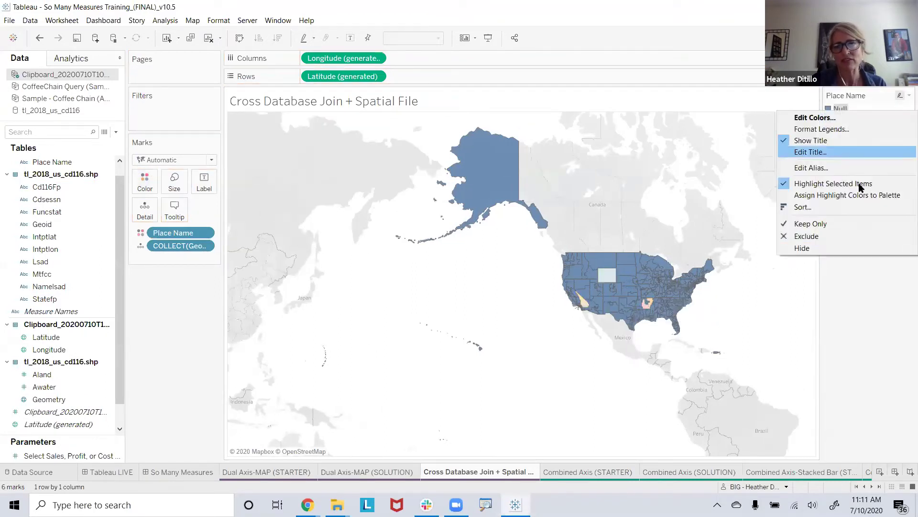
{"action": "left_click", "coordinate": [841, 237]}
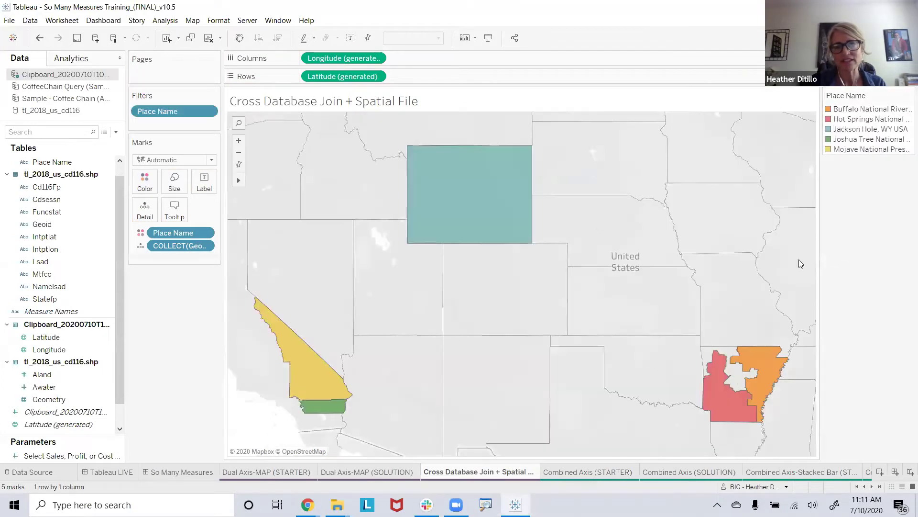
{"action": "left_click", "coordinate": [239, 152]}
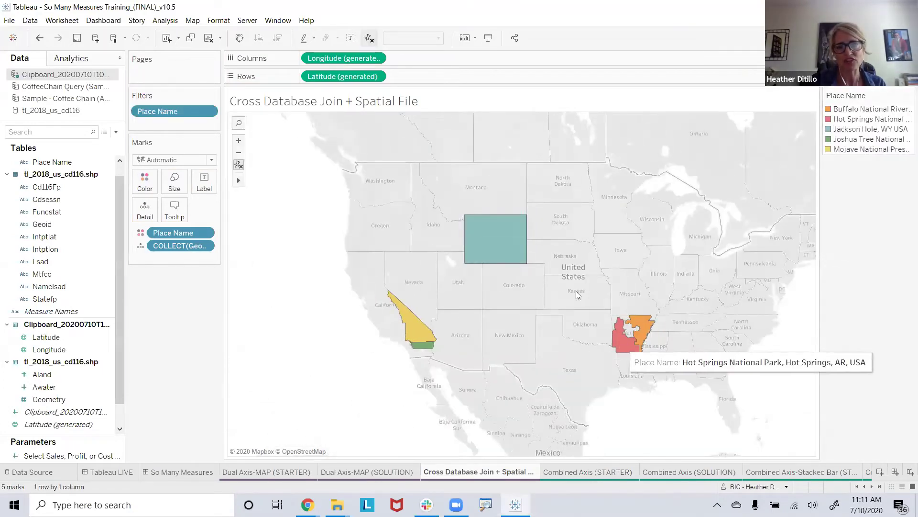
{"action": "mouse_move", "coordinate": [500, 246]}
{"action": "mouse_move", "coordinate": [423, 347]}
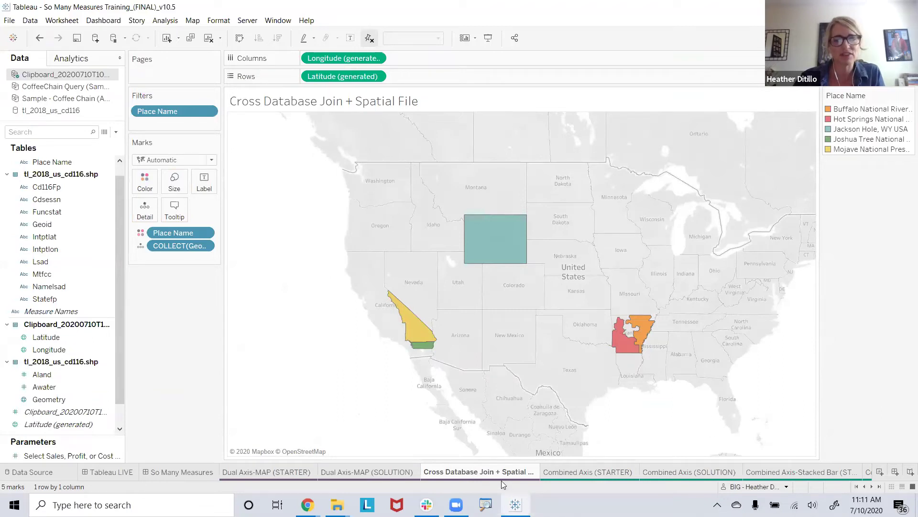
Open the Dual Axis-MAP (SOLUTION) worksheet to review the finished dual axis map
{"action": "mouse_move", "coordinate": [513, 473]}
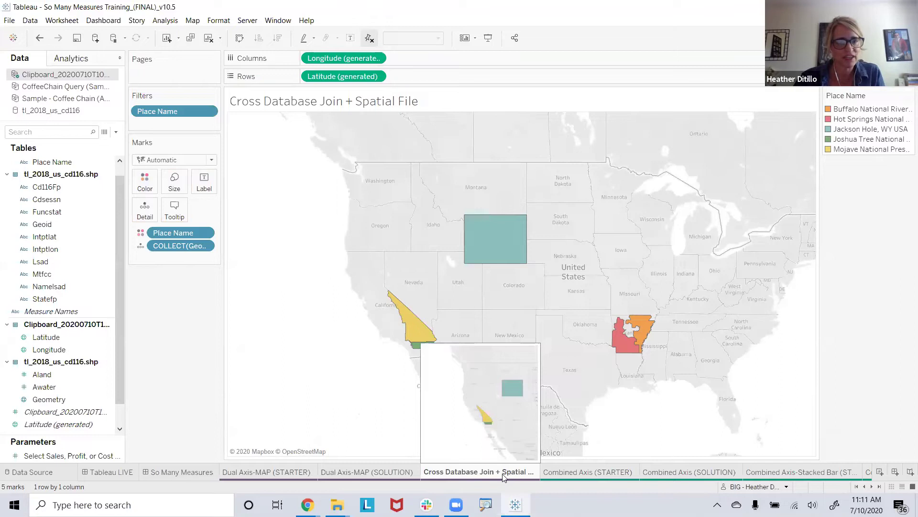
{"action": "mouse_move", "coordinate": [370, 478]}
{"action": "mouse_move", "coordinate": [284, 481]}
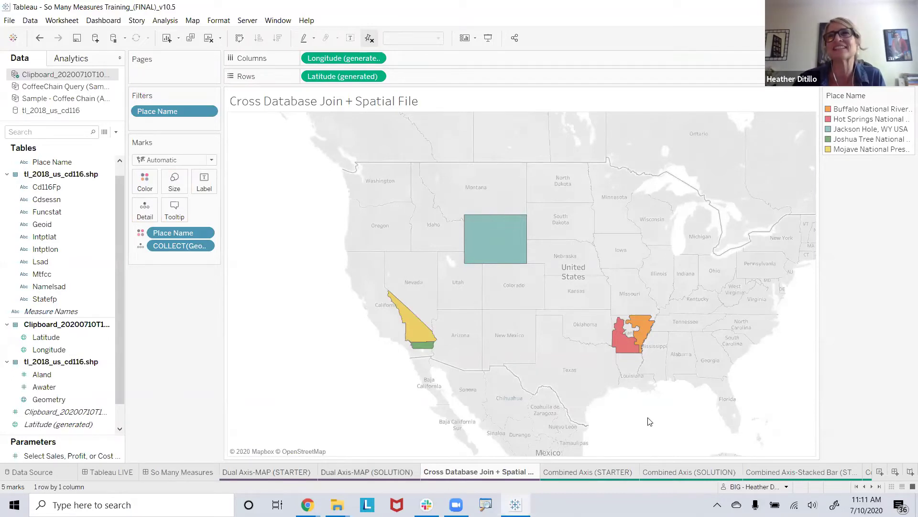
{"action": "key", "text": "ctrl+shift+Tab"}
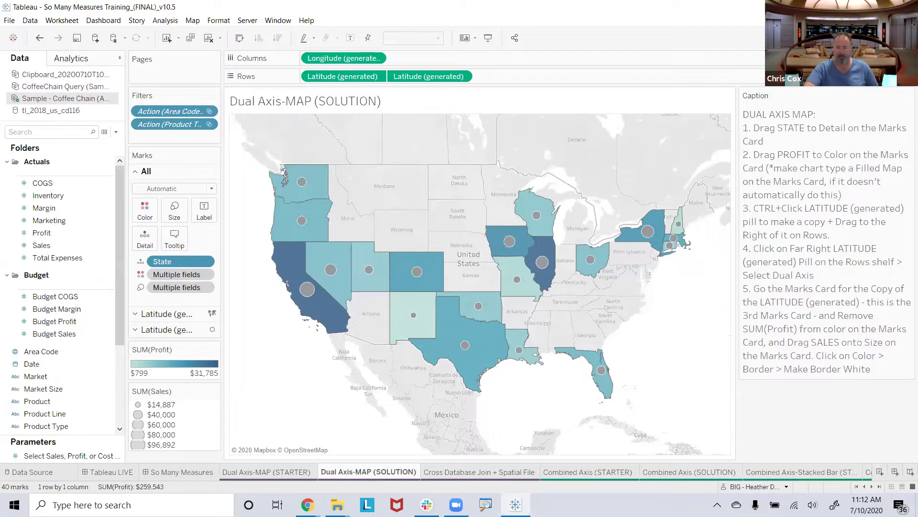
{"action": "left_click", "coordinate": [369, 479]}
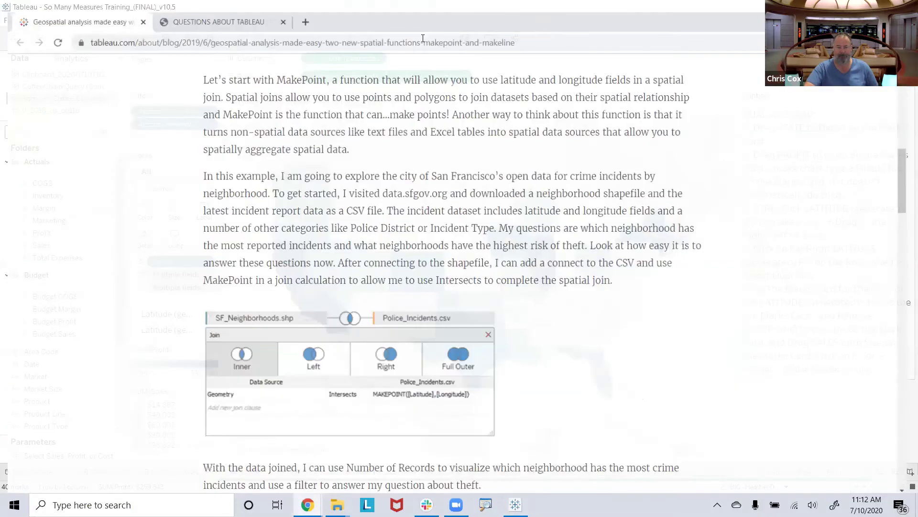
In Chrome, highlight the web address of the MakePoint and MakeLine blog article, look over its introduction, and return to Tableau
{"action": "scroll", "coordinate": [459, 258], "scroll_direction": "up", "scroll_amount": 10}
{"action": "left_click_drag", "start_coordinate": [518, 30], "coordinate": [73, 48]}
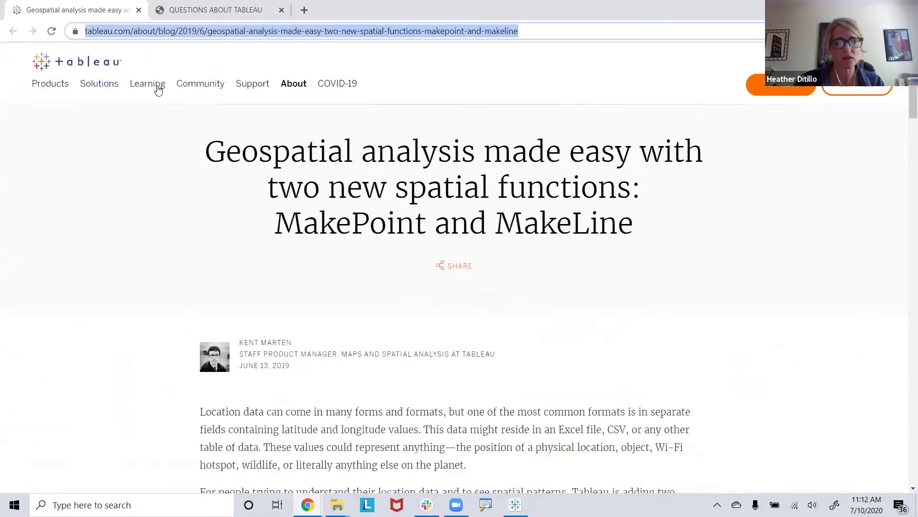
{"action": "scroll", "coordinate": [147, 86], "scroll_direction": "down", "scroll_amount": 2}
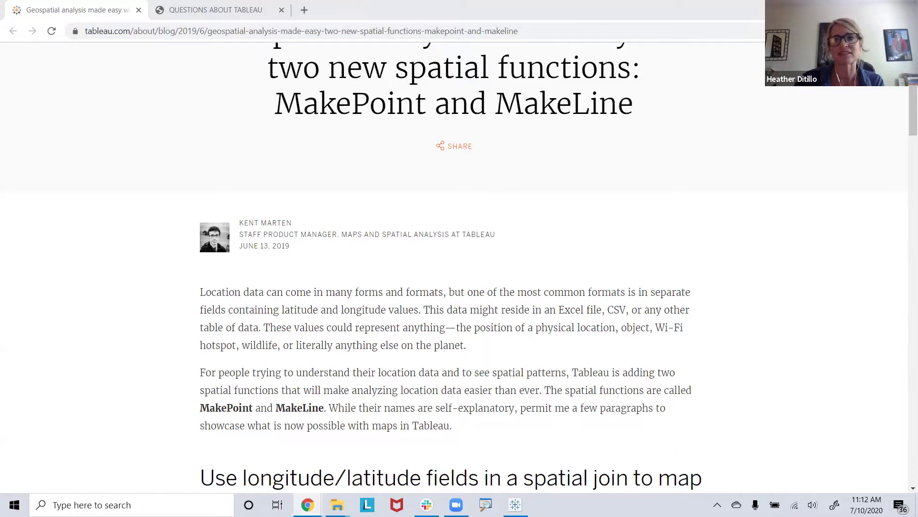
{"action": "left_click", "coordinate": [301, 30]}
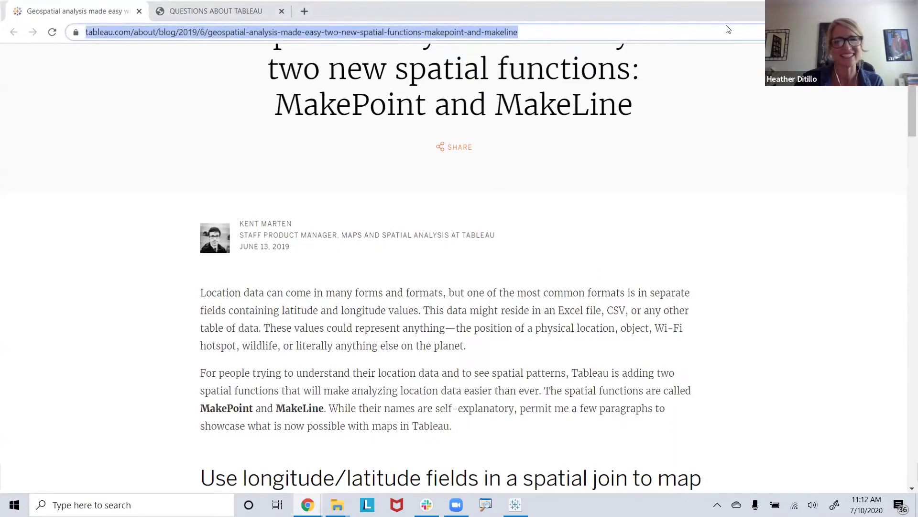
{"action": "key", "text": "alt+Tab"}
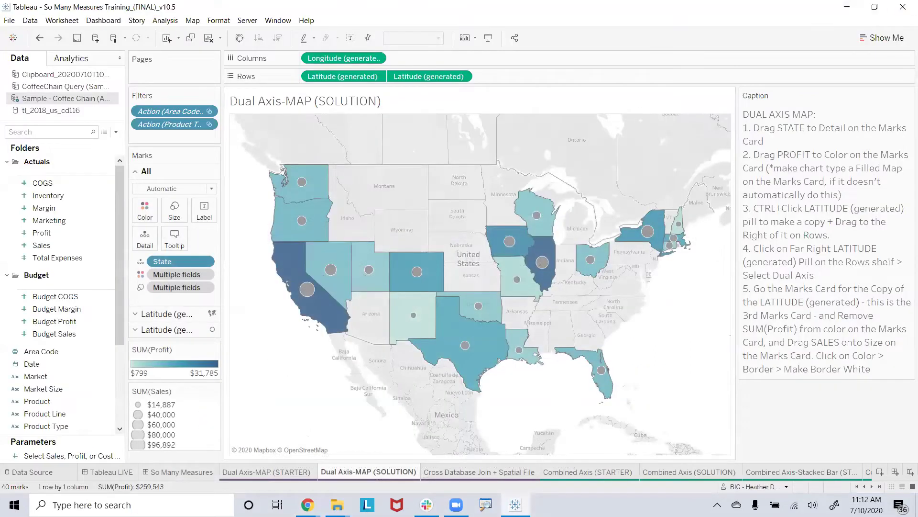
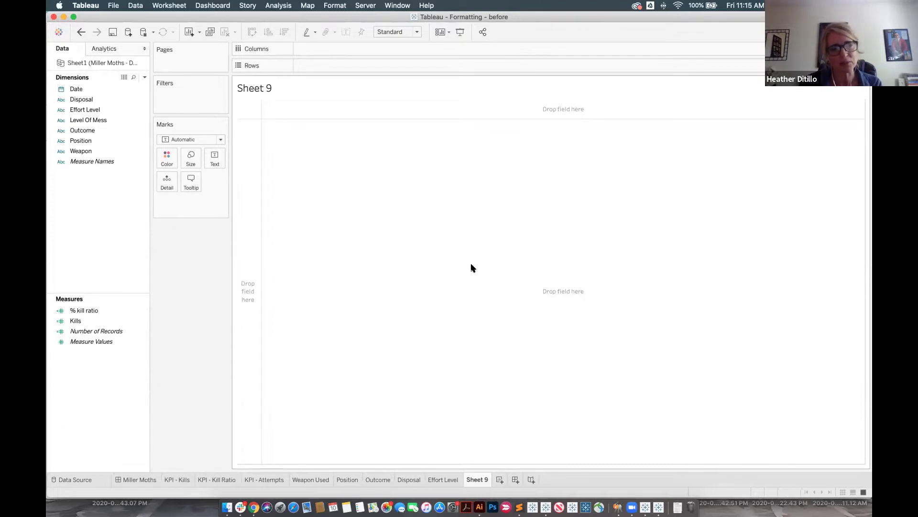
{"action": "left_click", "coordinate": [124, 78]}
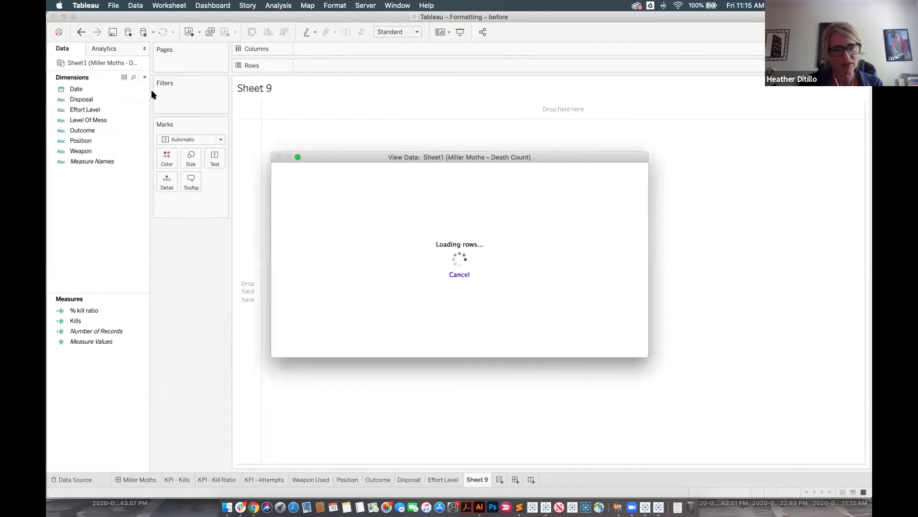
{"action": "left_click", "coordinate": [278, 156]}
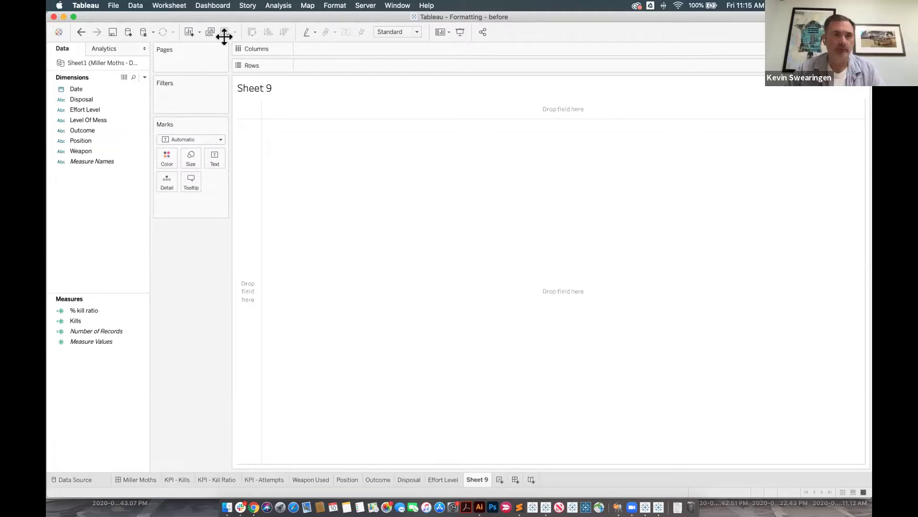
{"action": "left_click", "coordinate": [127, 89]}
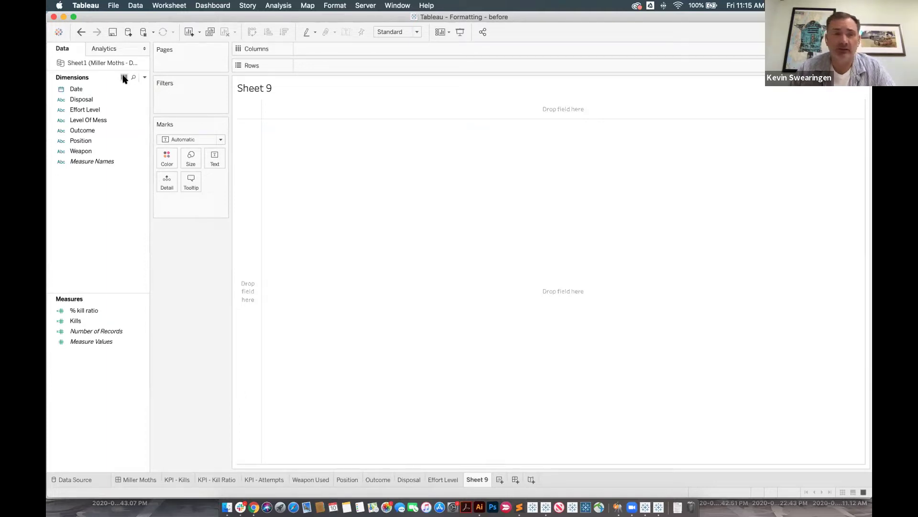
Open the underlying data of the Miller Moths source in an enlarged window and examine its dated records
{"action": "left_click", "coordinate": [124, 78]}
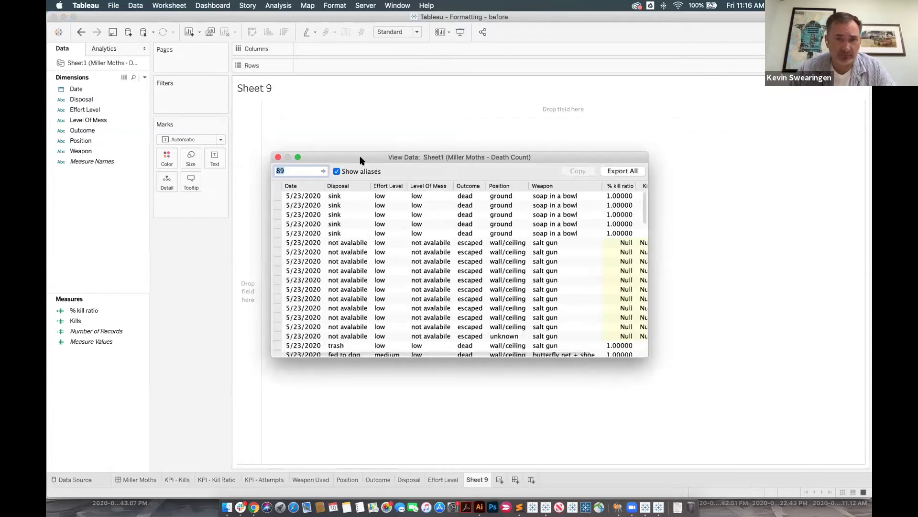
{"action": "left_click_drag", "start_coordinate": [535, 338], "coordinate": [699, 331]}
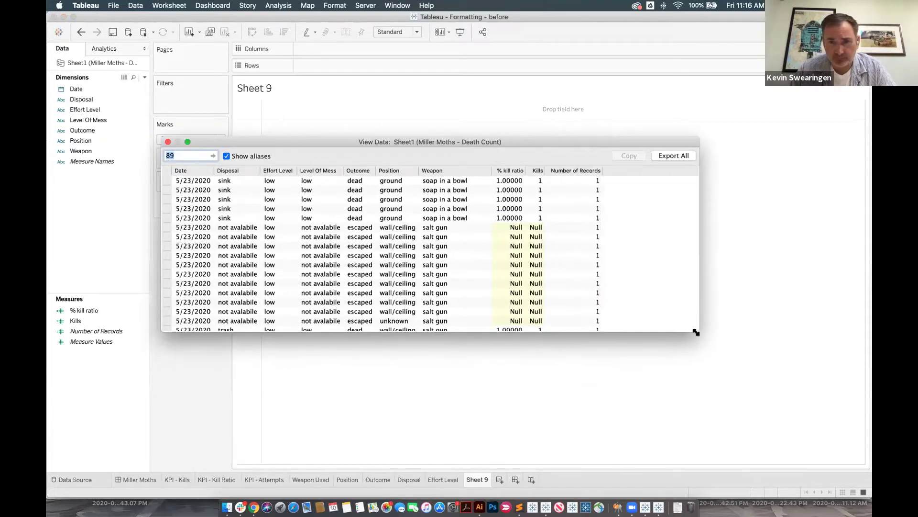
{"action": "left_click", "coordinate": [181, 180]}
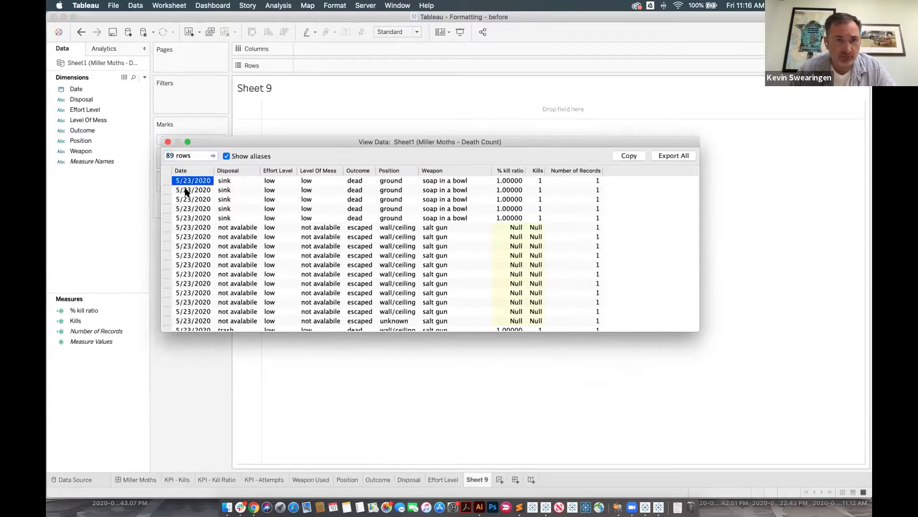
{"action": "left_click", "coordinate": [186, 190]}
{"action": "left_click", "coordinate": [193, 200]}
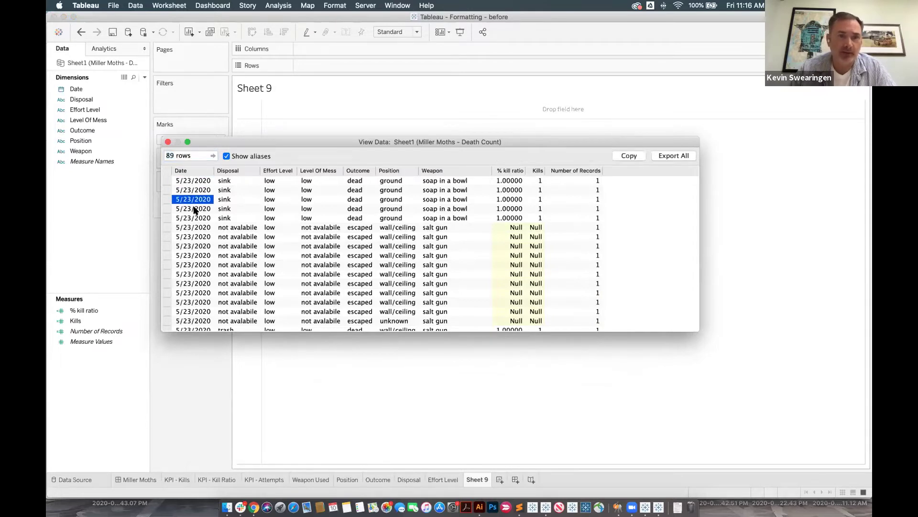
{"action": "left_click", "coordinate": [195, 209]}
{"action": "left_click", "coordinate": [196, 218]}
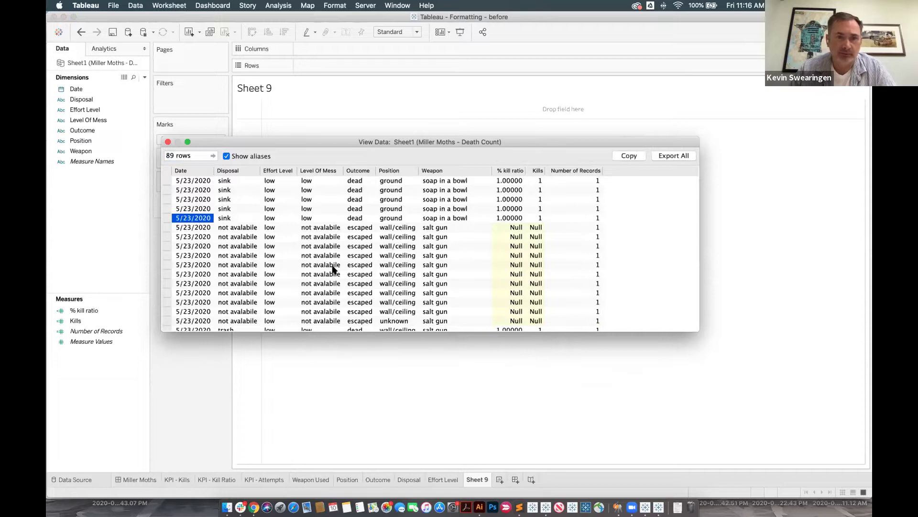
{"action": "scroll", "coordinate": [347, 280], "scroll_direction": "down", "scroll_amount": 5}
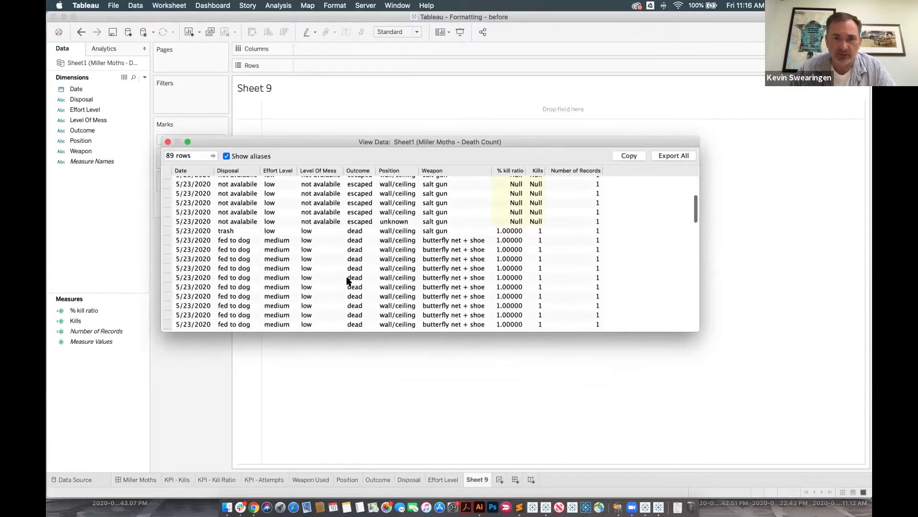
{"action": "scroll", "coordinate": [348, 280], "scroll_direction": "up", "scroll_amount": 5}
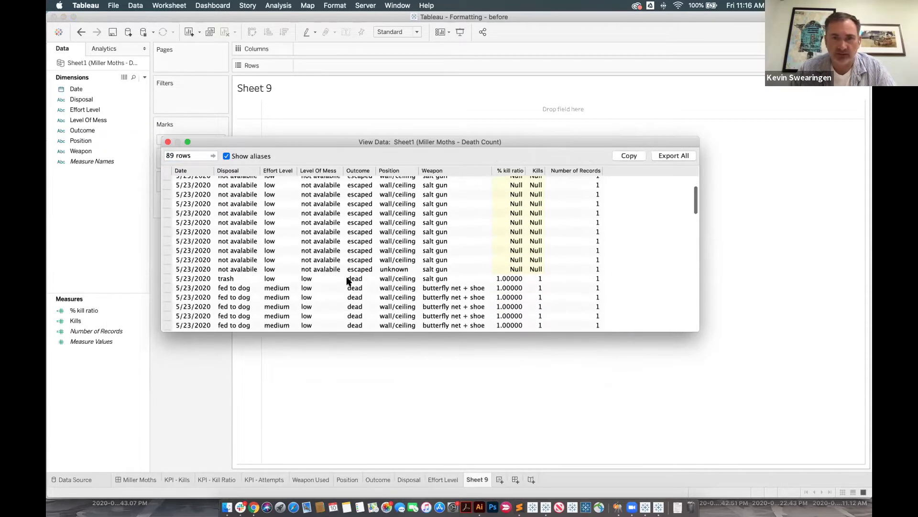
Sort the underlying data by each column in turn from Date through Kills to examine the values, and close the data view
{"action": "left_click", "coordinate": [194, 171]}
{"action": "left_click", "coordinate": [239, 171]}
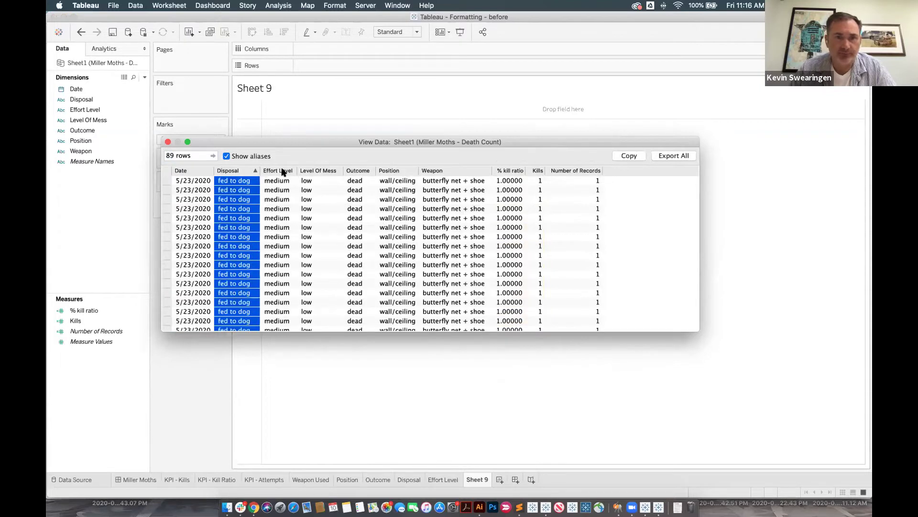
{"action": "left_click", "coordinate": [282, 171]}
{"action": "left_click", "coordinate": [312, 172]}
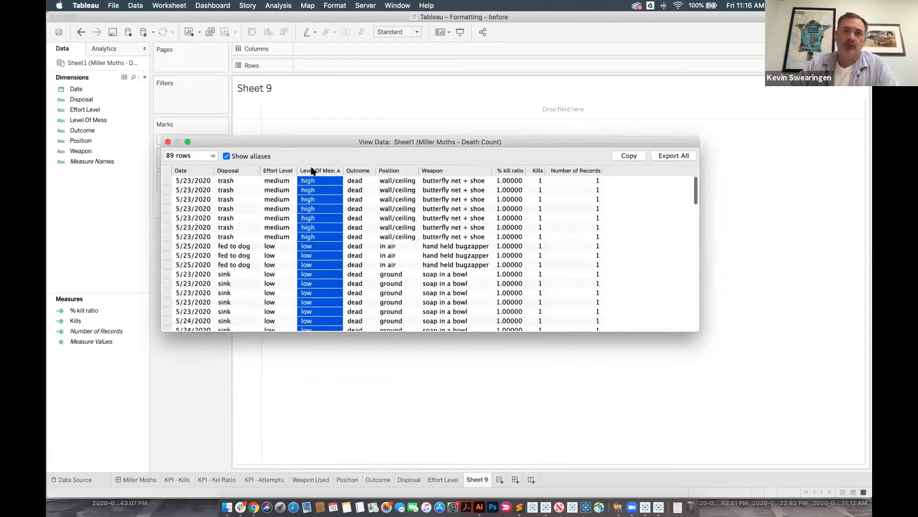
{"action": "left_click", "coordinate": [359, 172]}
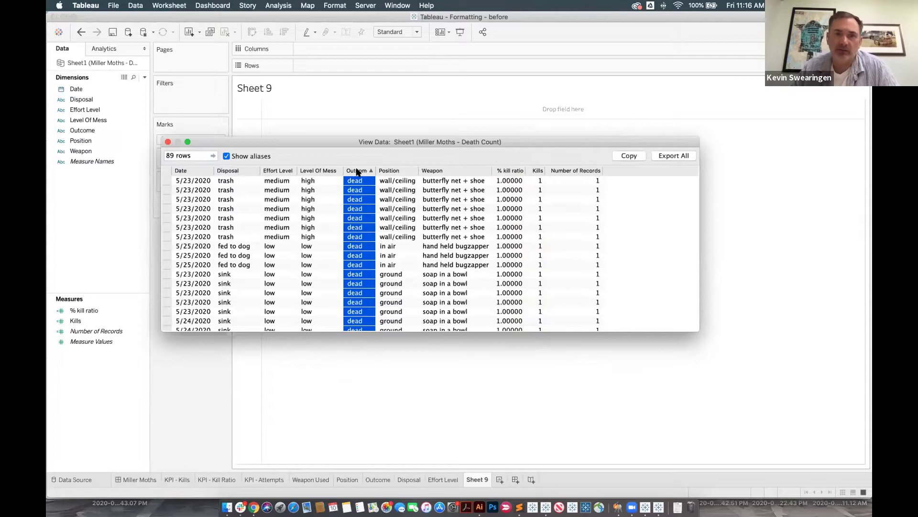
{"action": "left_click", "coordinate": [402, 172]}
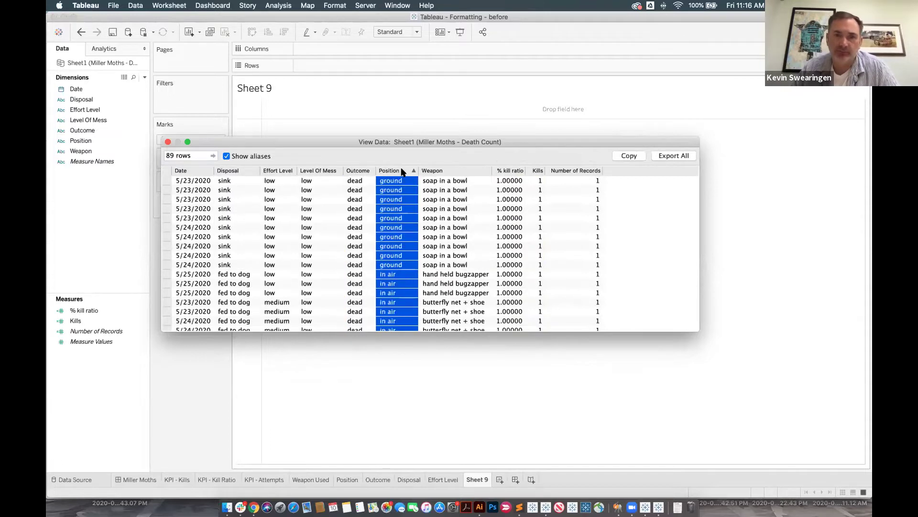
{"action": "left_click", "coordinate": [451, 171]}
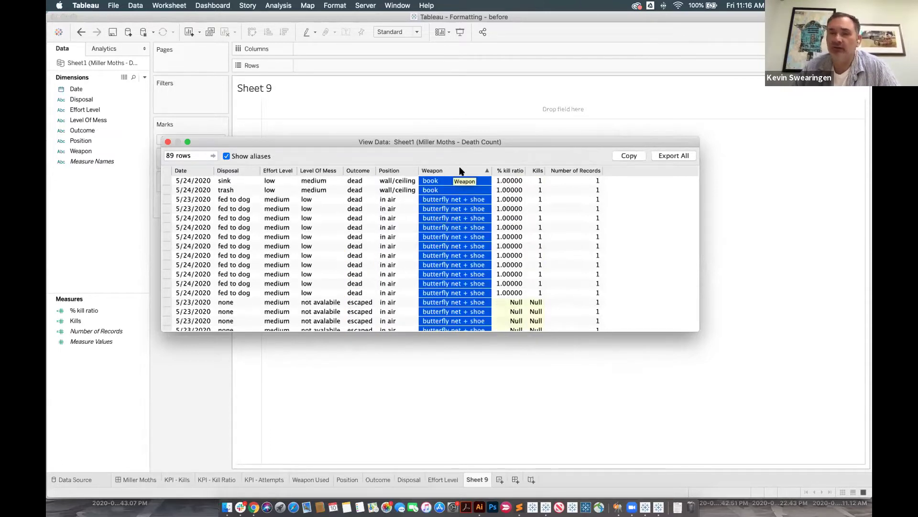
{"action": "left_click", "coordinate": [509, 171]}
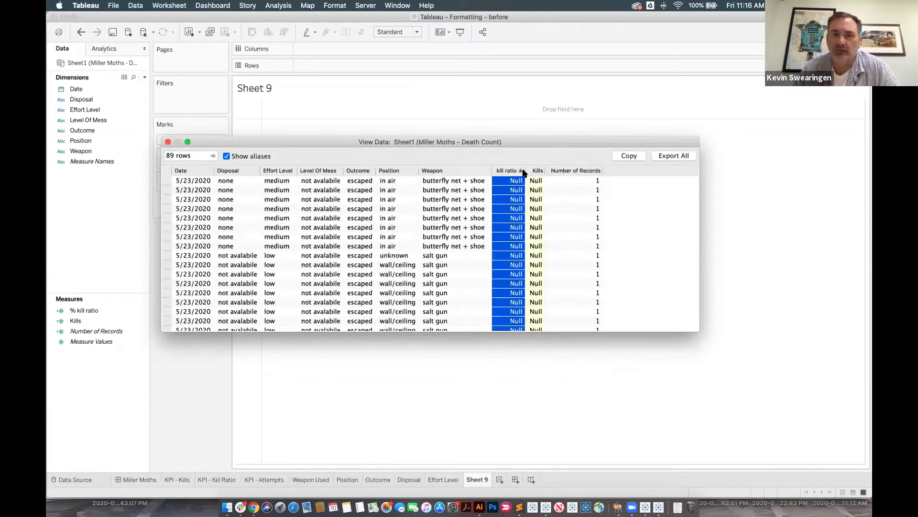
{"action": "left_click", "coordinate": [537, 171]}
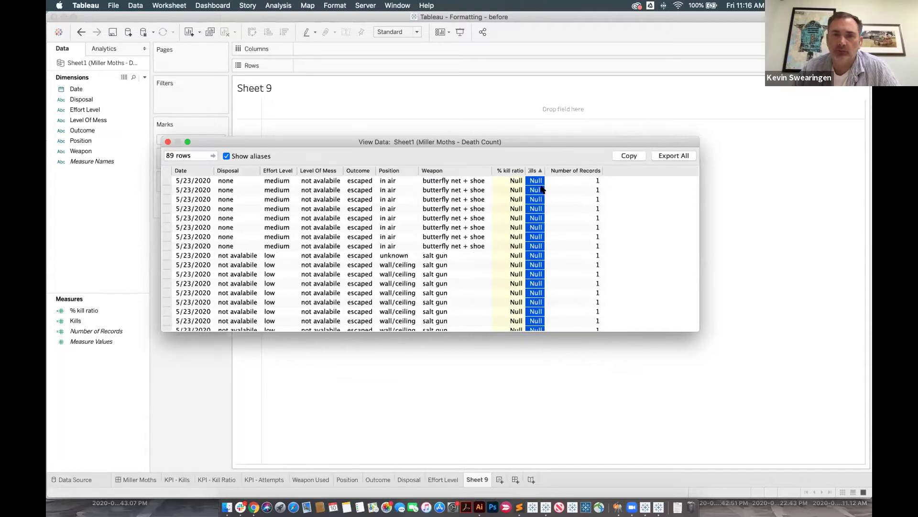
{"action": "left_click", "coordinate": [168, 142]}
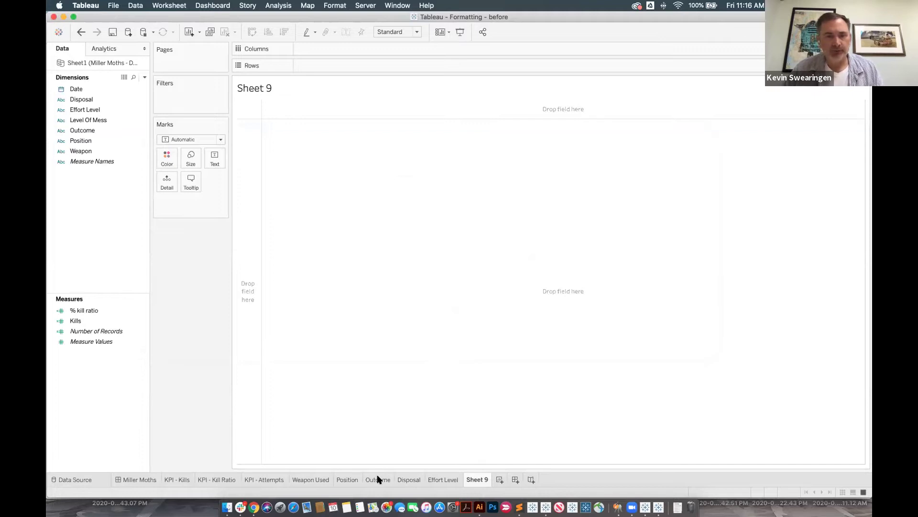
Open the Miller Moths dashboard and test its filtering with the salt gun bar in Weapon Used, clearing the selection again
{"action": "left_click", "coordinate": [140, 480]}
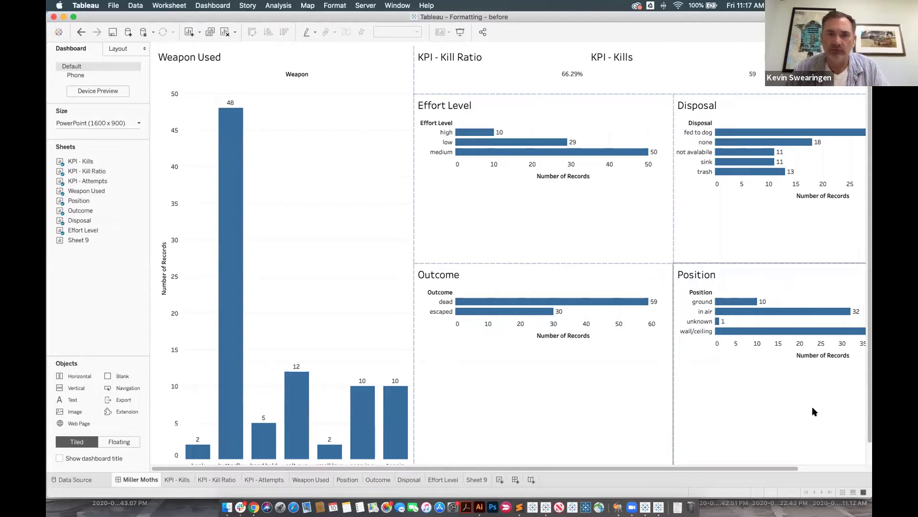
{"action": "left_click", "coordinate": [294, 439]}
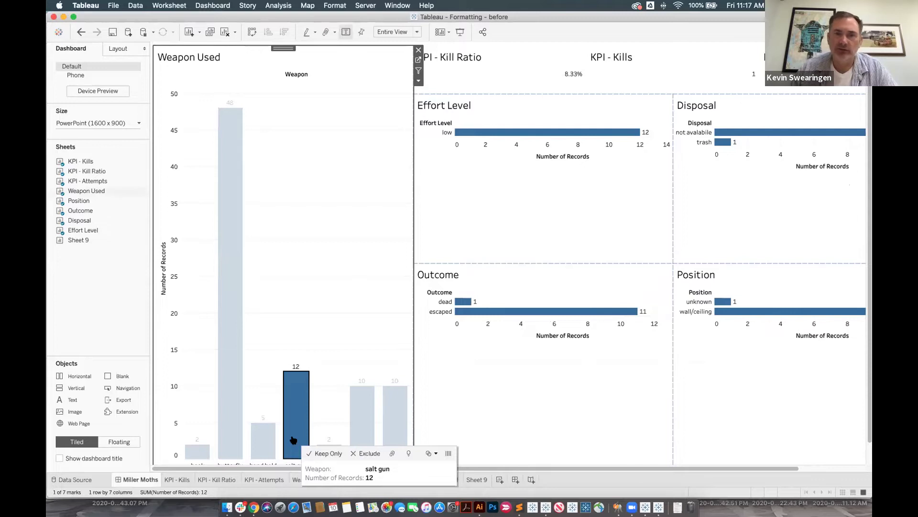
{"action": "left_click", "coordinate": [293, 439]}
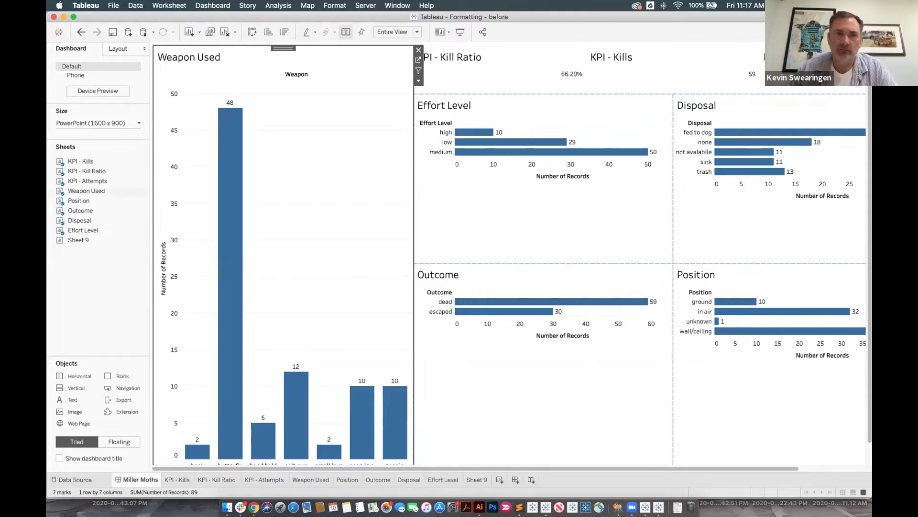
{"action": "left_click", "coordinate": [171, 6]}
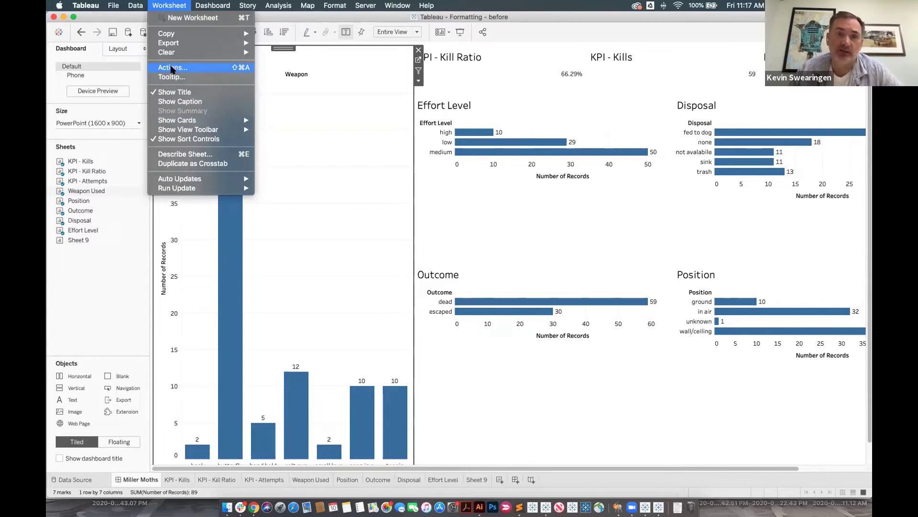
{"action": "left_click", "coordinate": [327, 218]}
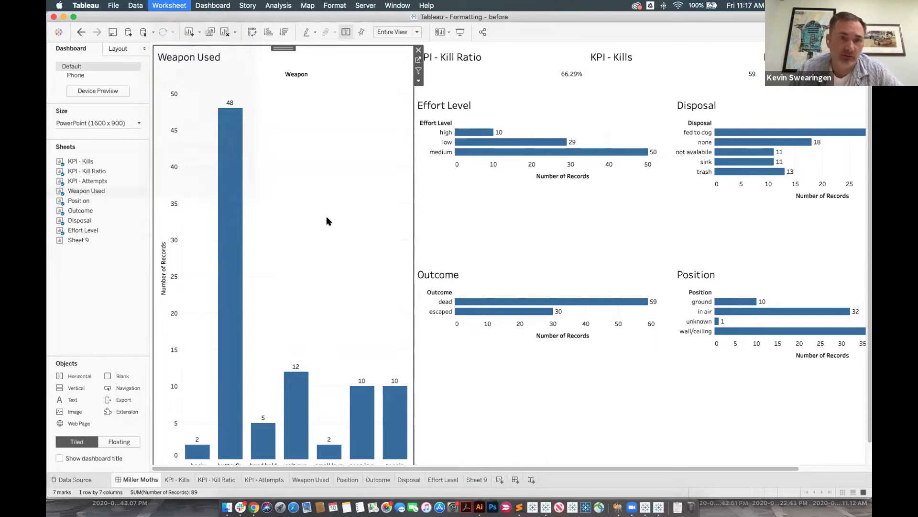
Look over the layout and labels of the Weapon Used chart and the neighbouring dashboard charts
{"action": "scroll", "coordinate": [473, 402], "scroll_direction": "down", "scroll_amount": 1}
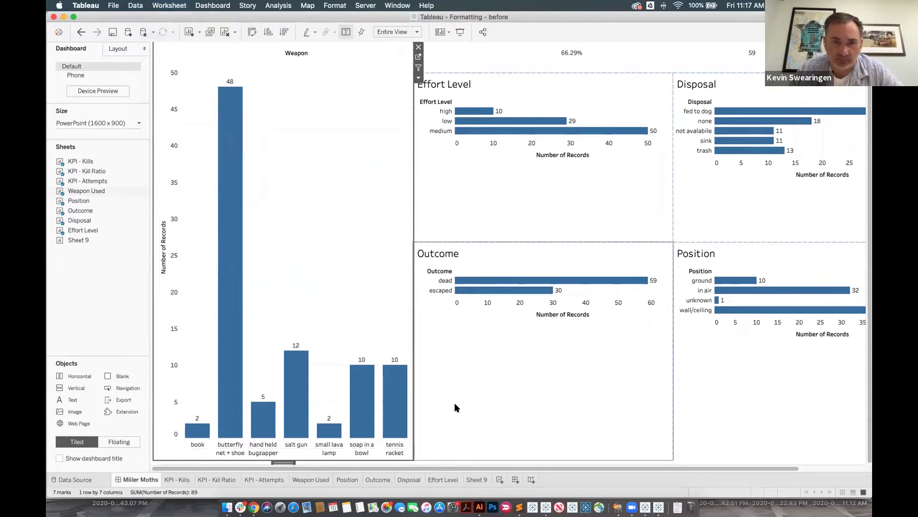
{"action": "scroll", "coordinate": [517, 330], "scroll_direction": "up", "scroll_amount": 1}
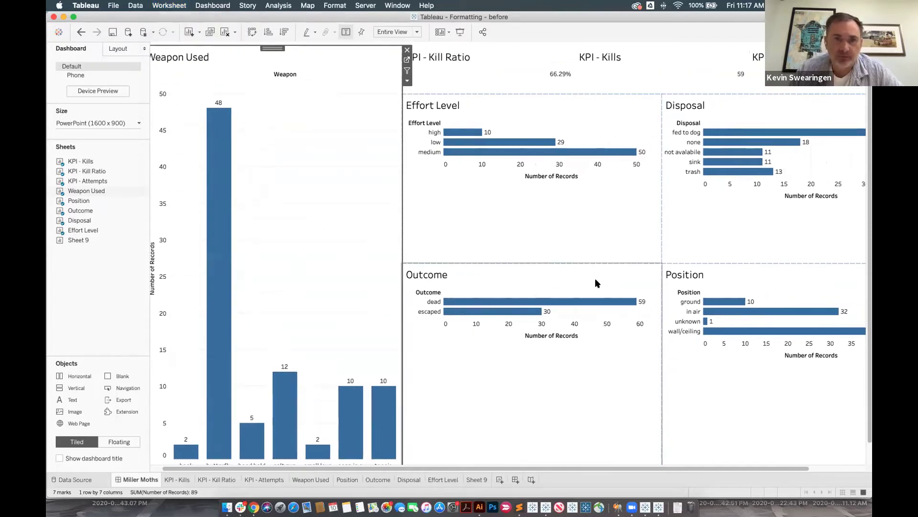
{"action": "scroll", "coordinate": [399, 262], "scroll_direction": "left", "scroll_amount": 1}
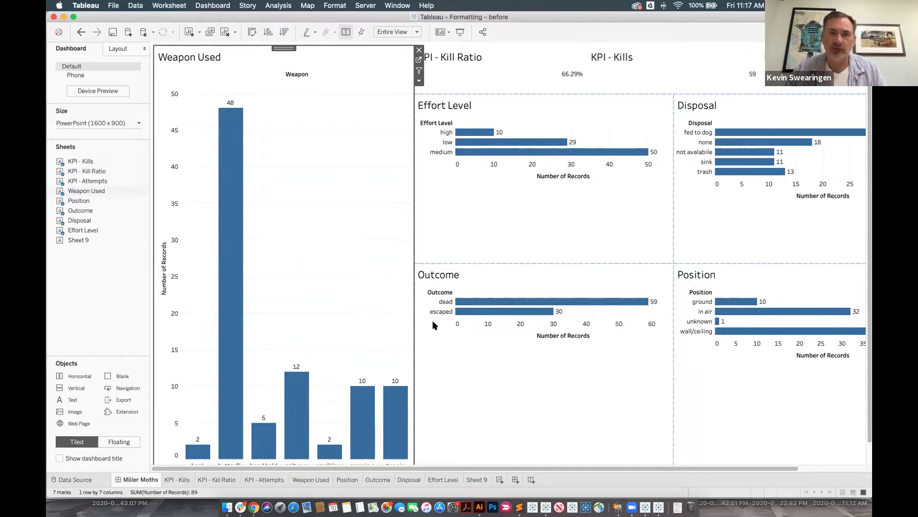
{"action": "scroll", "coordinate": [461, 325], "scroll_direction": "right", "scroll_amount": 1}
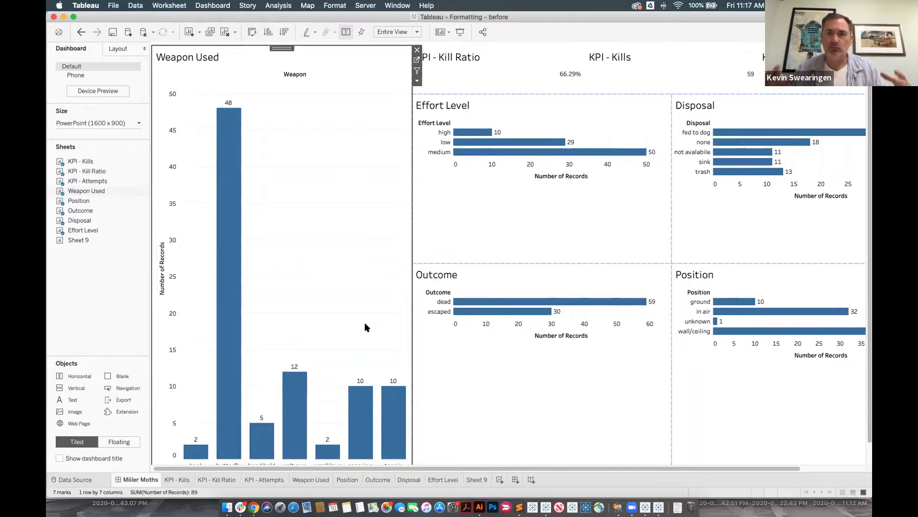